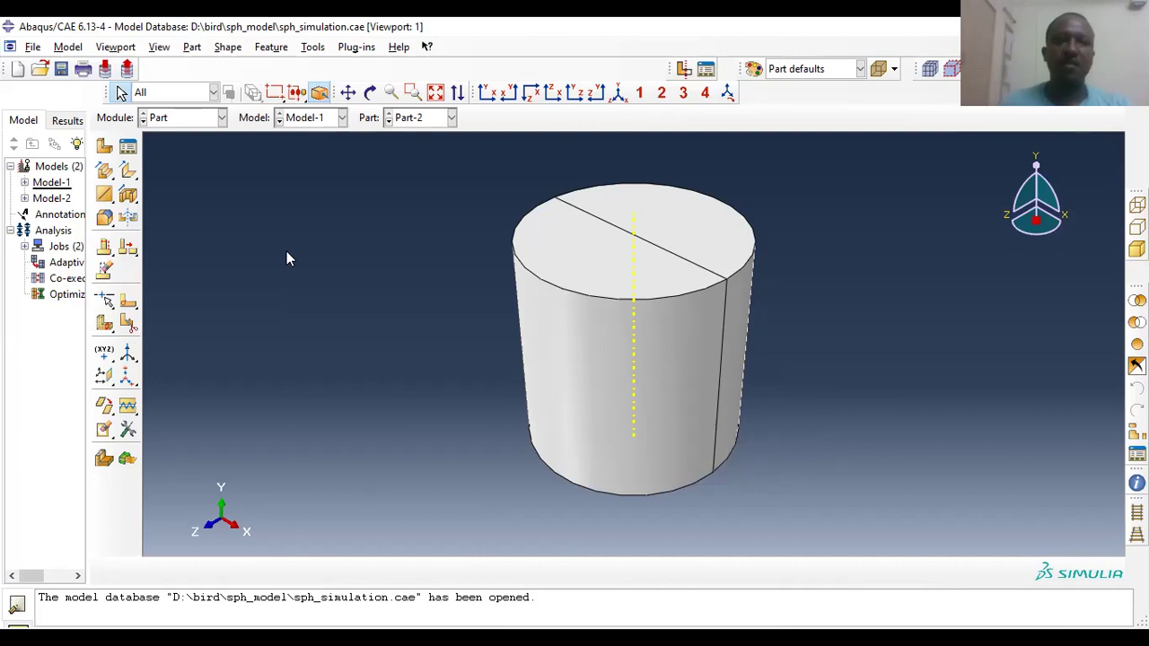
- Display the plate part in the Part module and inspect its face
{"action": "left_click", "coordinate": [220, 119]}
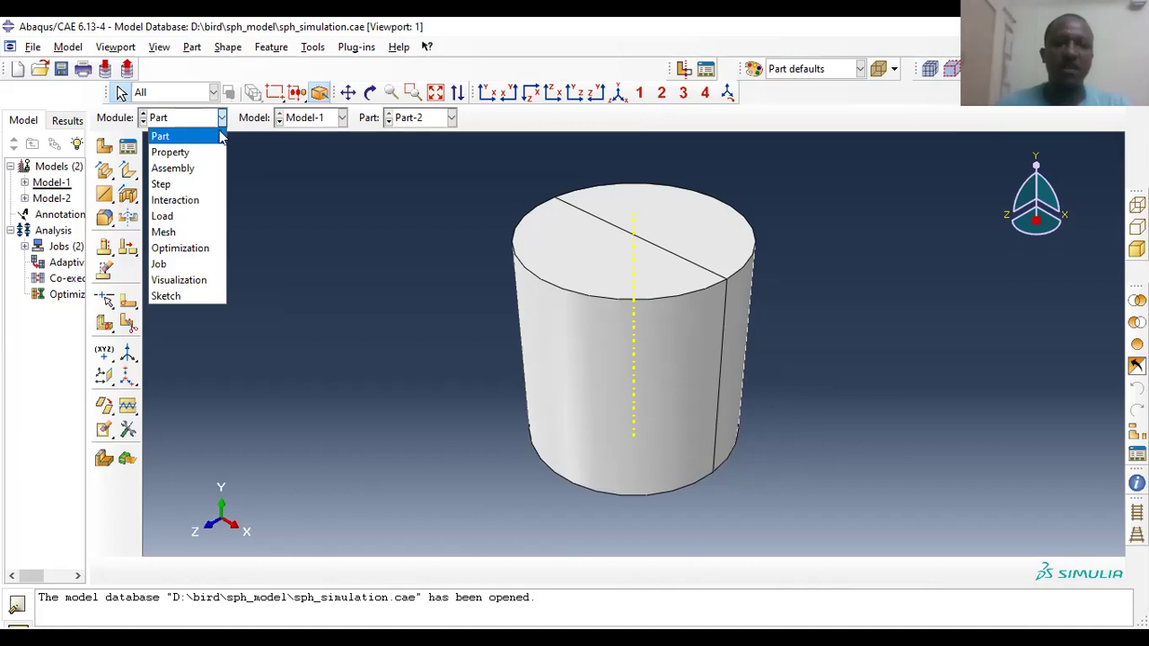
{"action": "left_click", "coordinate": [221, 137]}
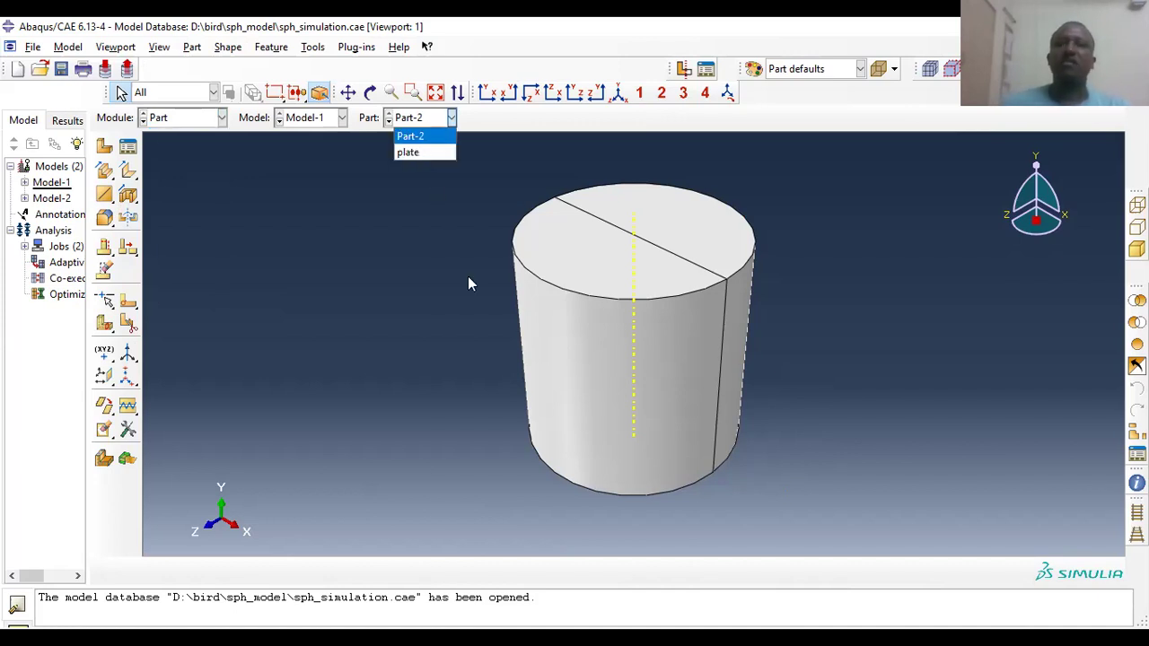
{"action": "left_click", "coordinate": [407, 152]}
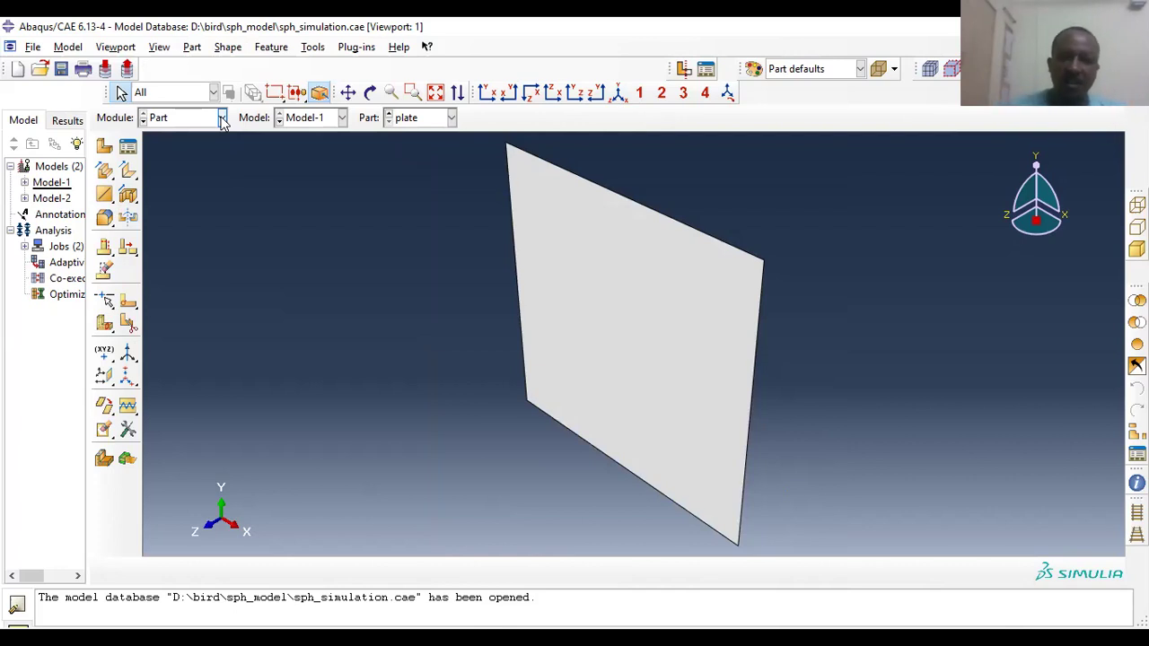
{"action": "left_click", "coordinate": [552, 171]}
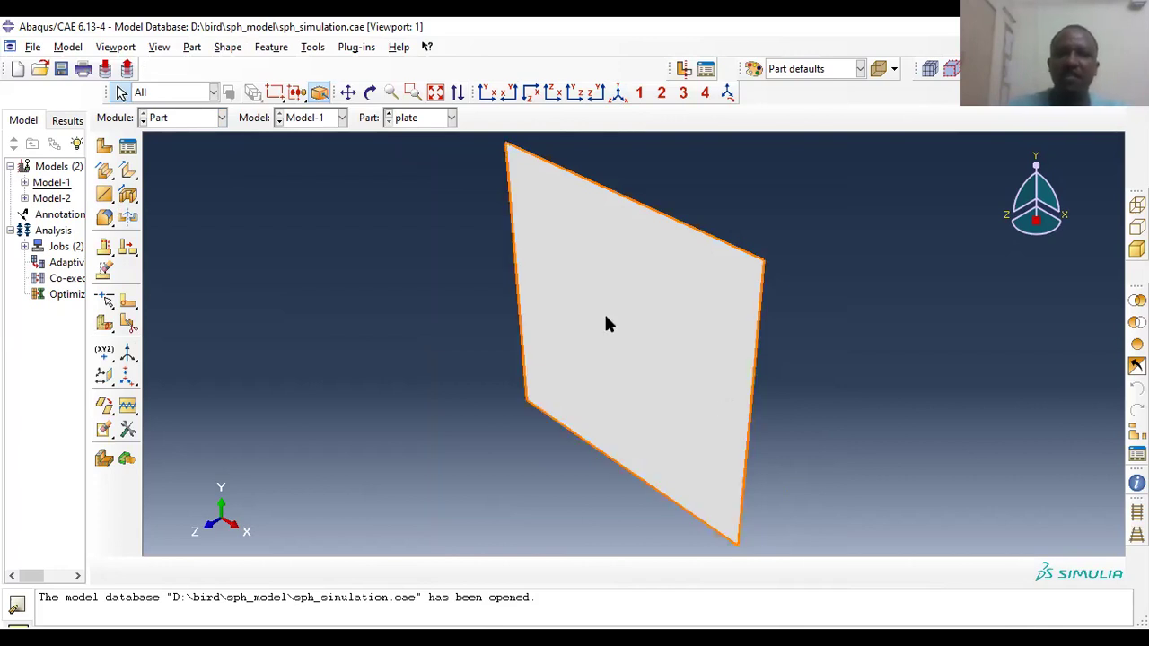
{"action": "left_click", "coordinate": [505, 432]}
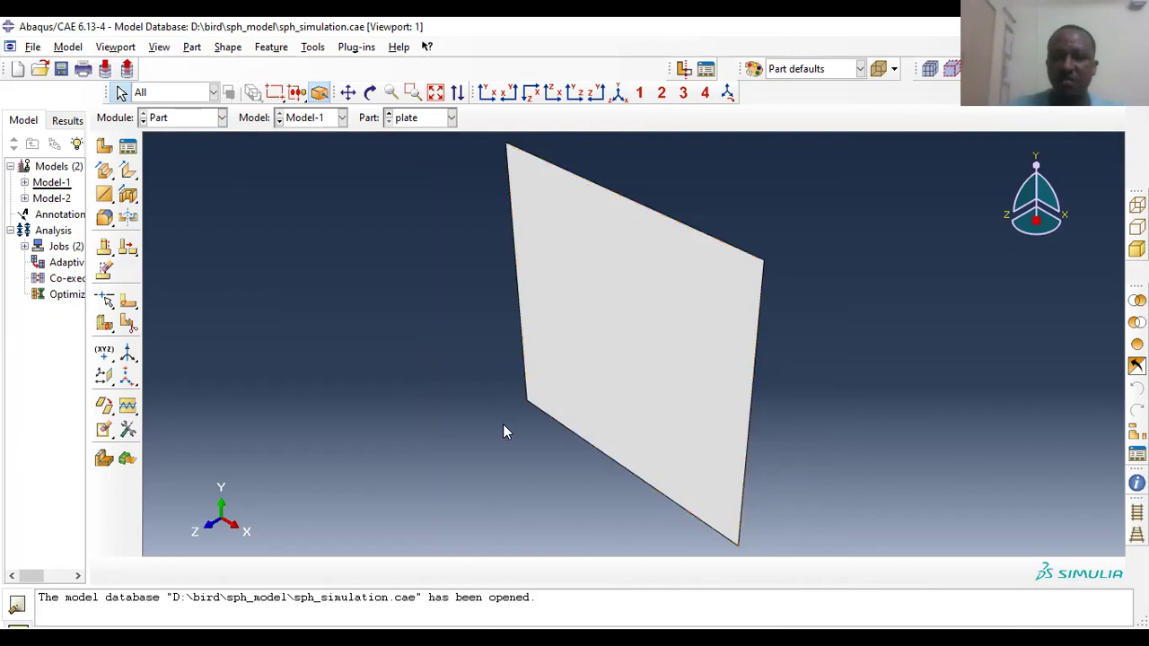
- Examine the density, elastic and plastic data of the plate material in the Property module
{"action": "left_click", "coordinate": [215, 120]}
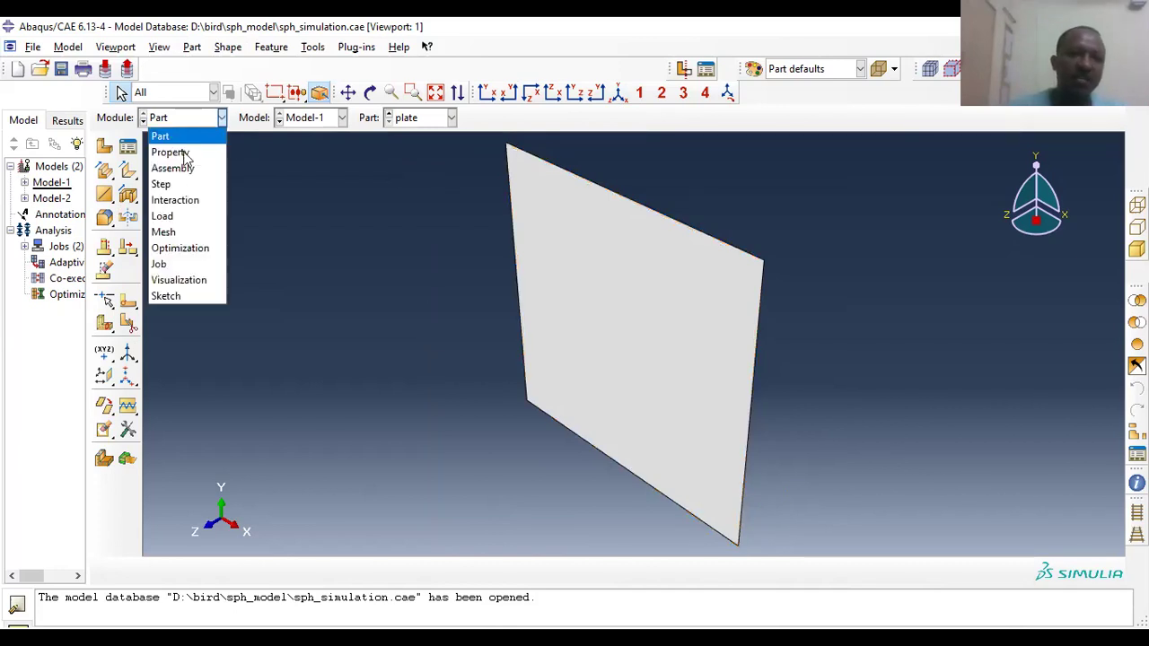
{"action": "key", "text": "Return"}
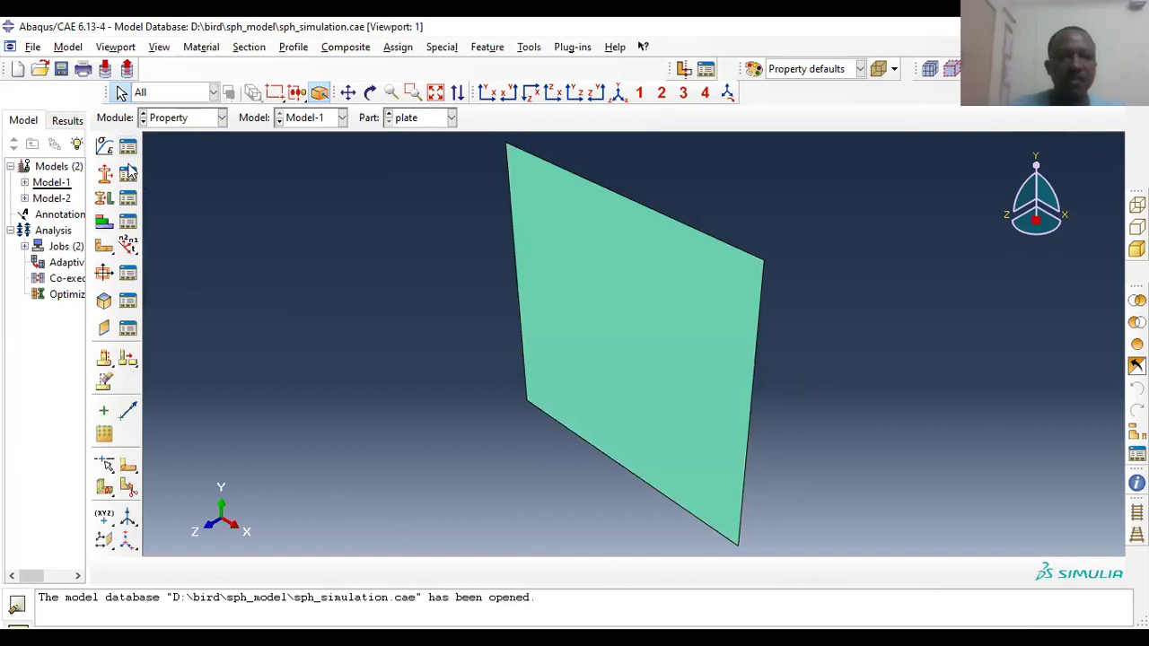
{"action": "left_click", "coordinate": [128, 149]}
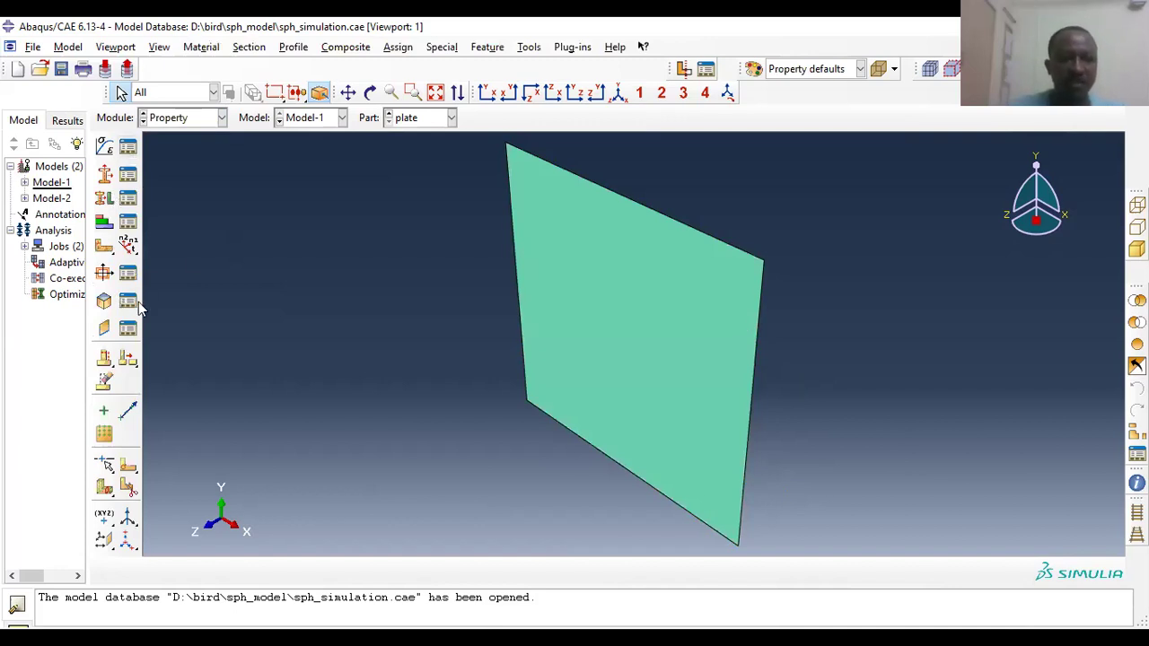
{"action": "left_click", "coordinate": [234, 286]}
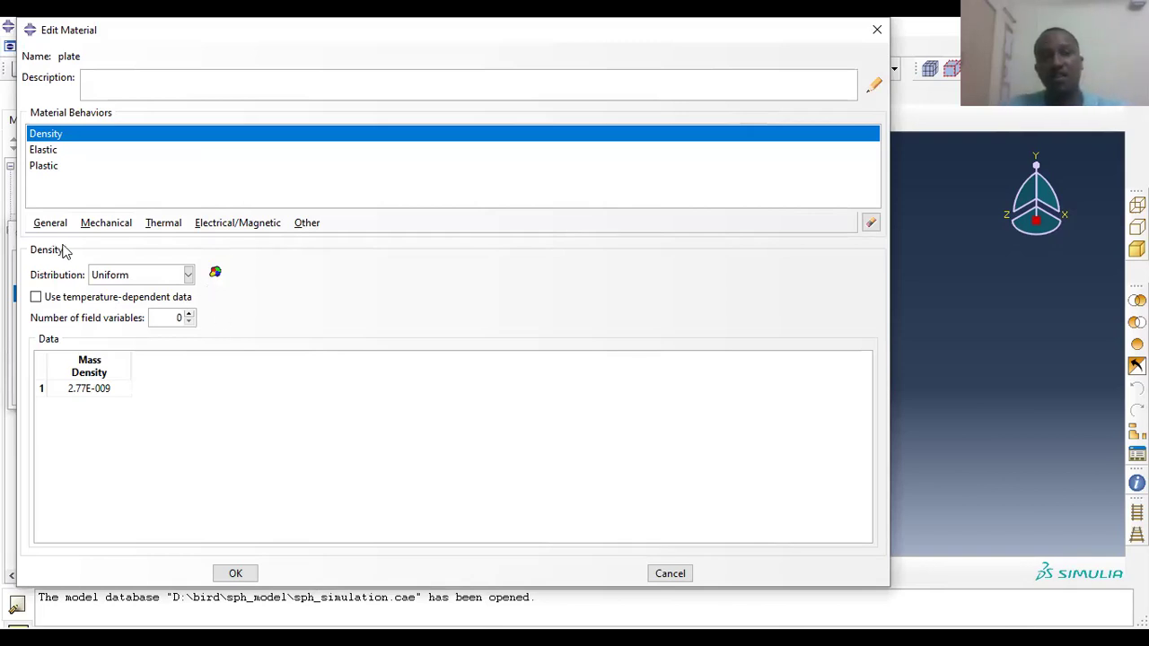
{"action": "left_click", "coordinate": [51, 152]}
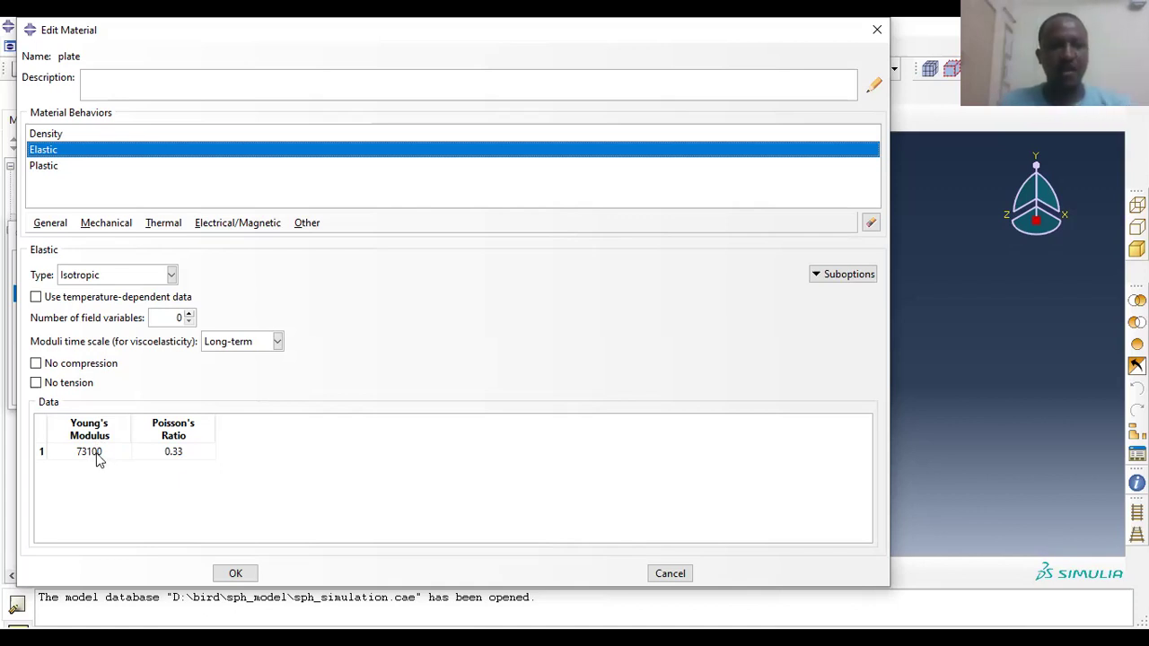
{"action": "left_click", "coordinate": [49, 170]}
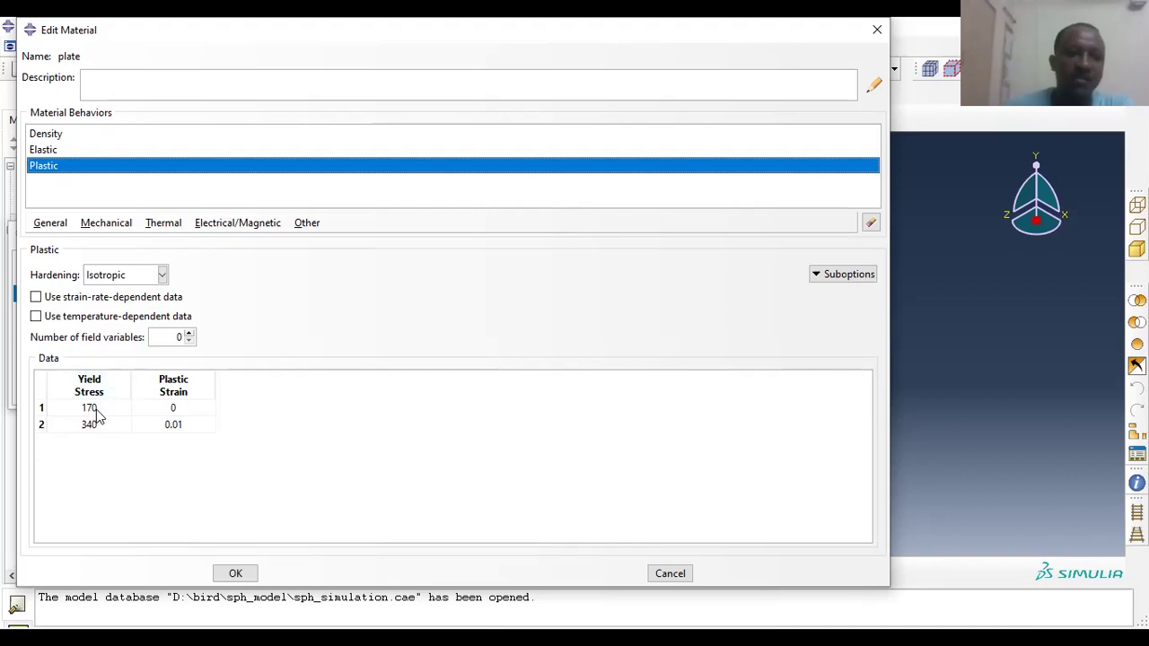
{"action": "double_click", "coordinate": [181, 423]}
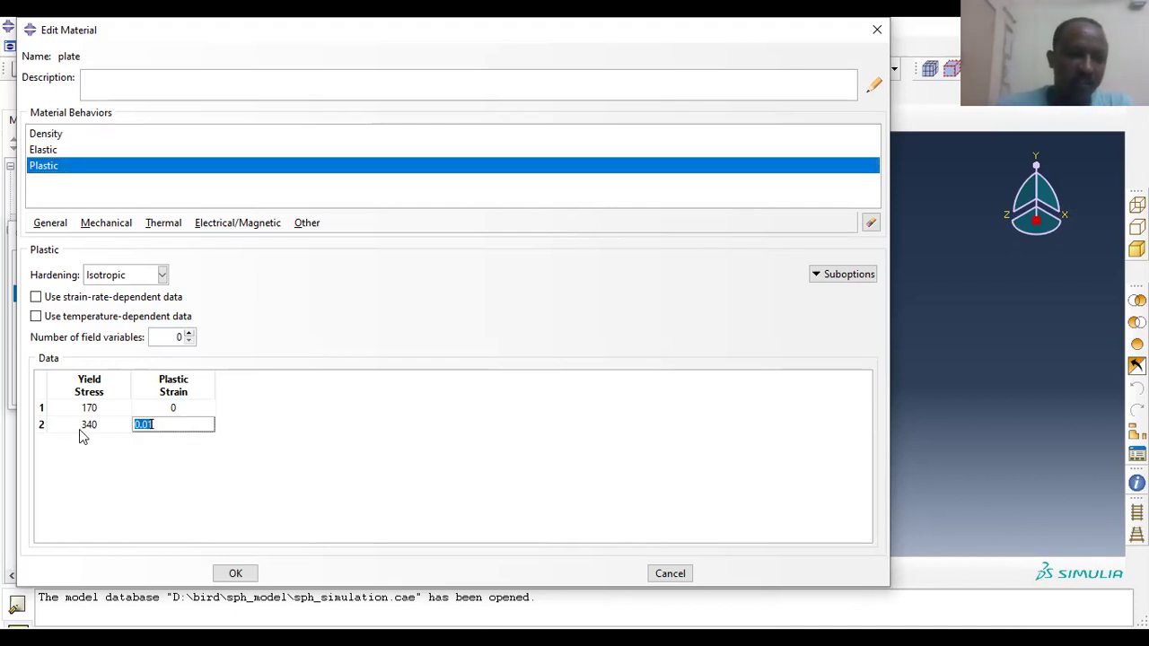
{"action": "key", "text": "shift+Tab"}
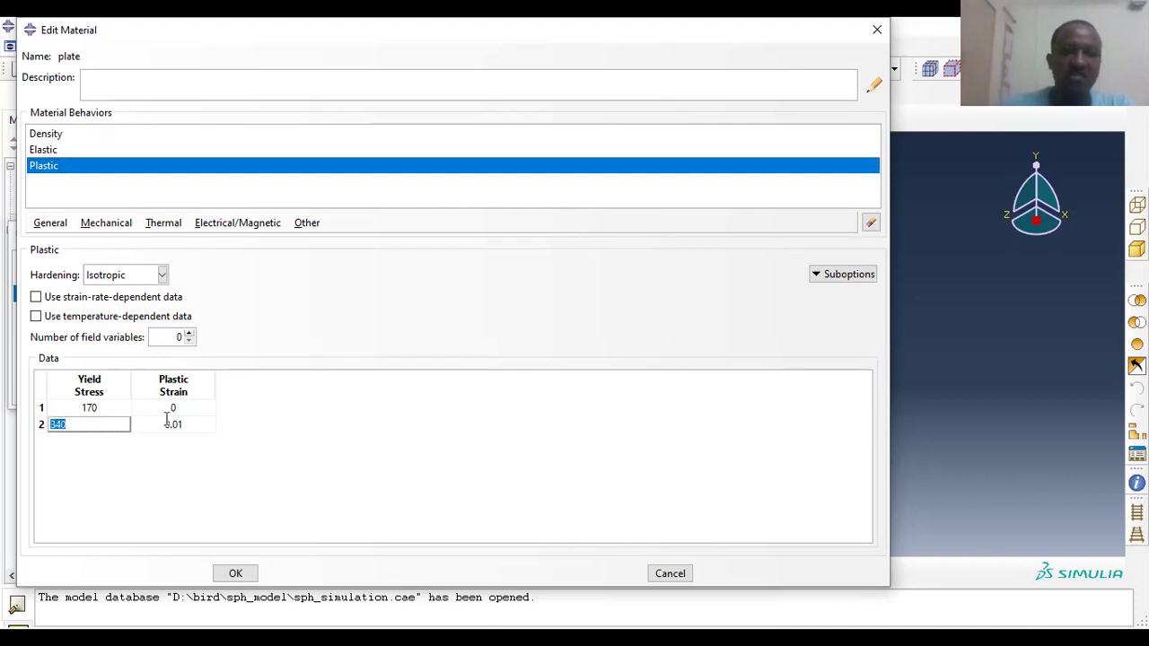
{"action": "key", "text": "Tab"}
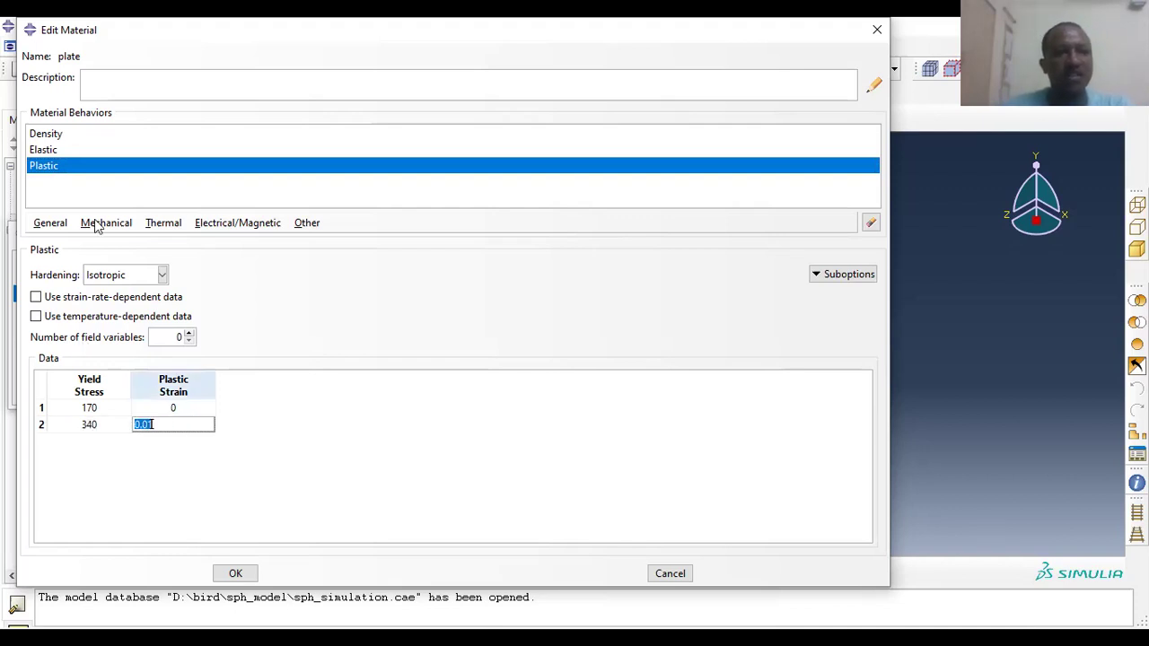
{"action": "left_click", "coordinate": [245, 572]}
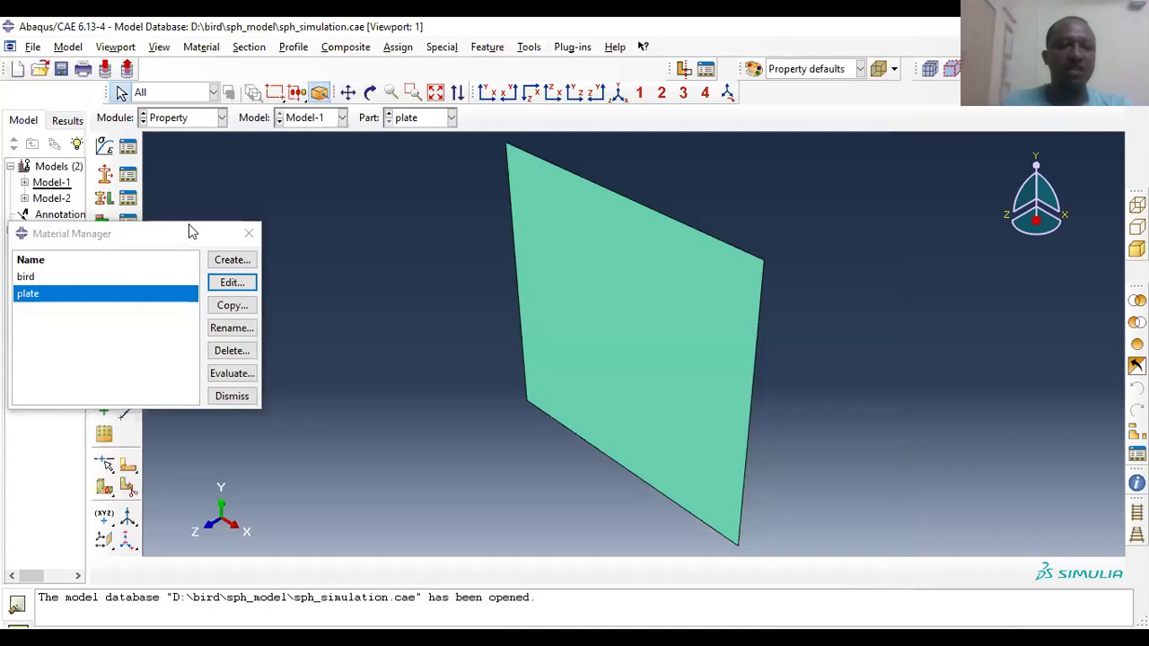
{"action": "key", "text": "Escape"}
- Display the cylindrical Part-2 and inspect its curved surface in the Part module
{"action": "left_click", "coordinate": [429, 118]}
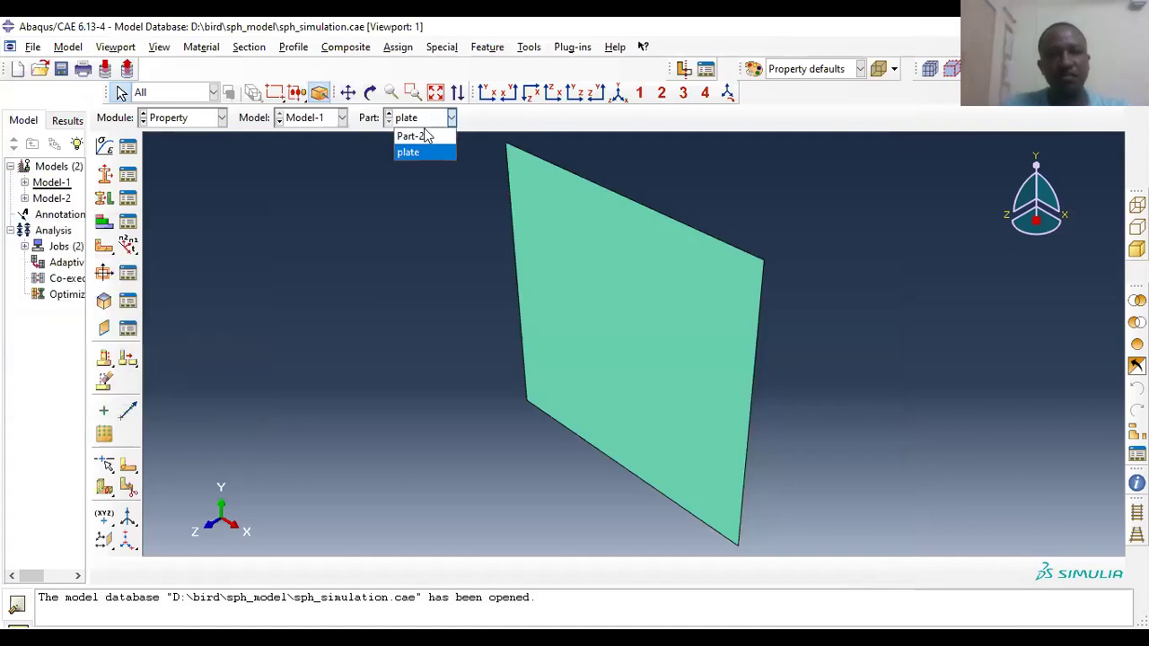
{"action": "left_click", "coordinate": [345, 138]}
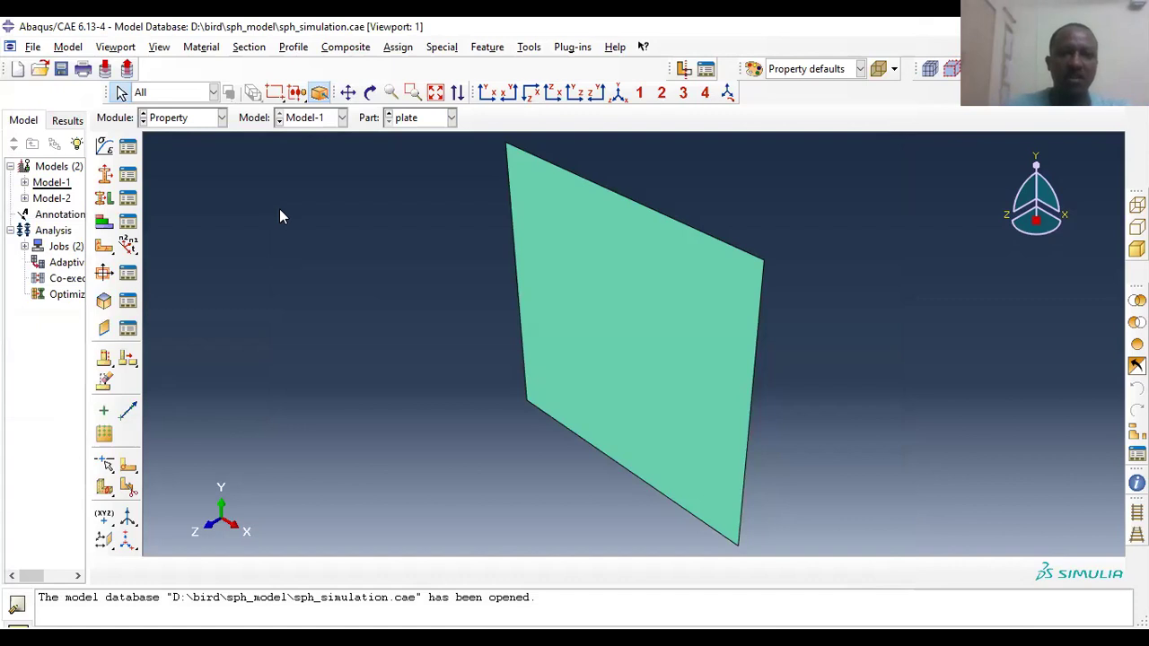
{"action": "left_click", "coordinate": [446, 121]}
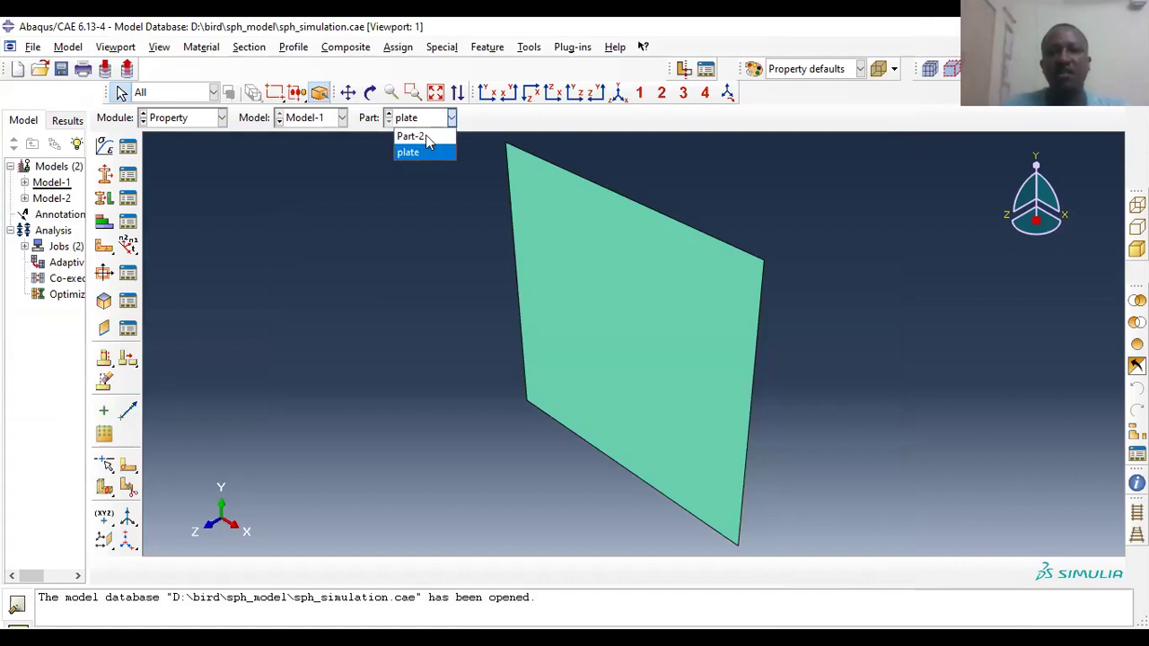
{"action": "left_click", "coordinate": [428, 137]}
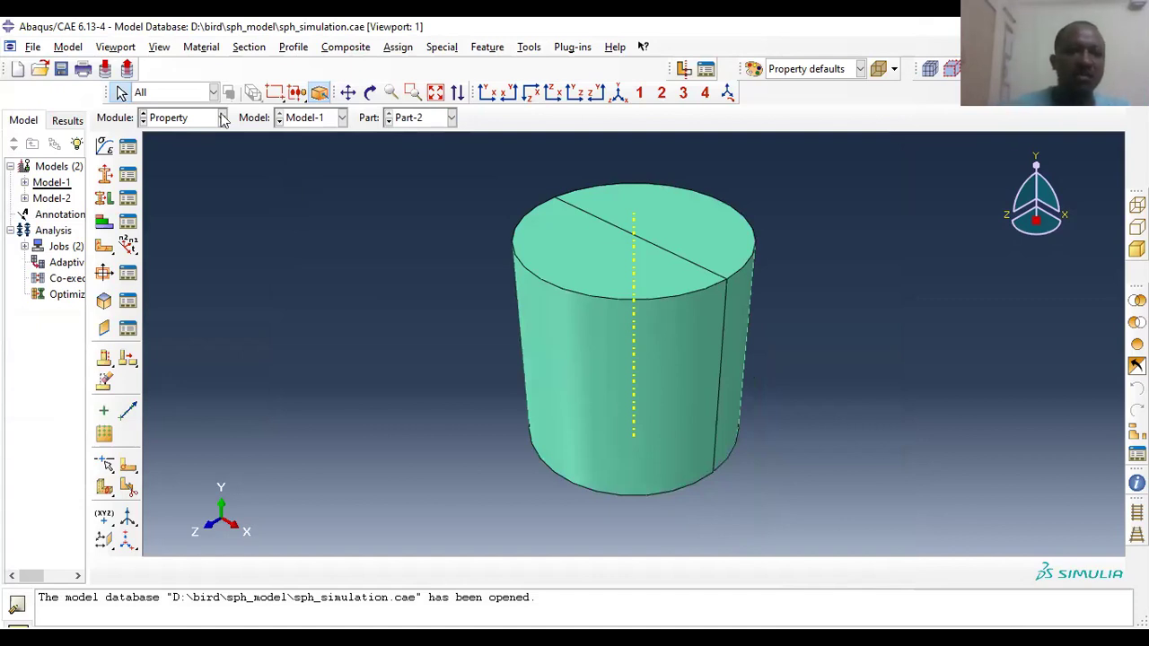
{"action": "left_click", "coordinate": [205, 135]}
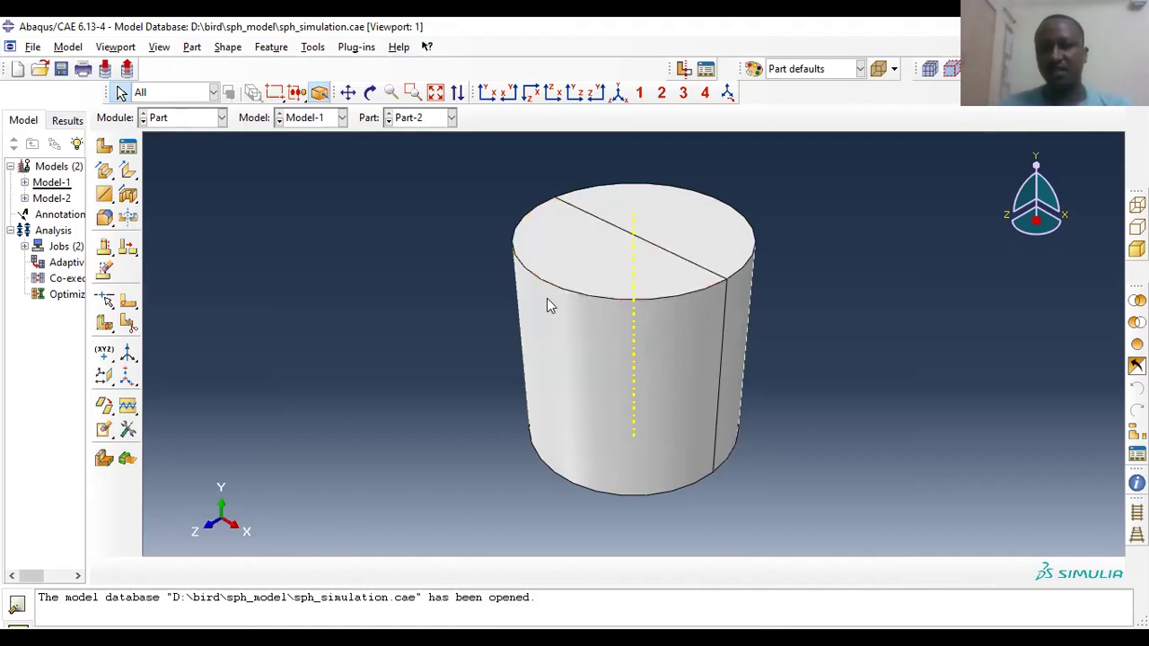
{"action": "left_click", "coordinate": [574, 360]}
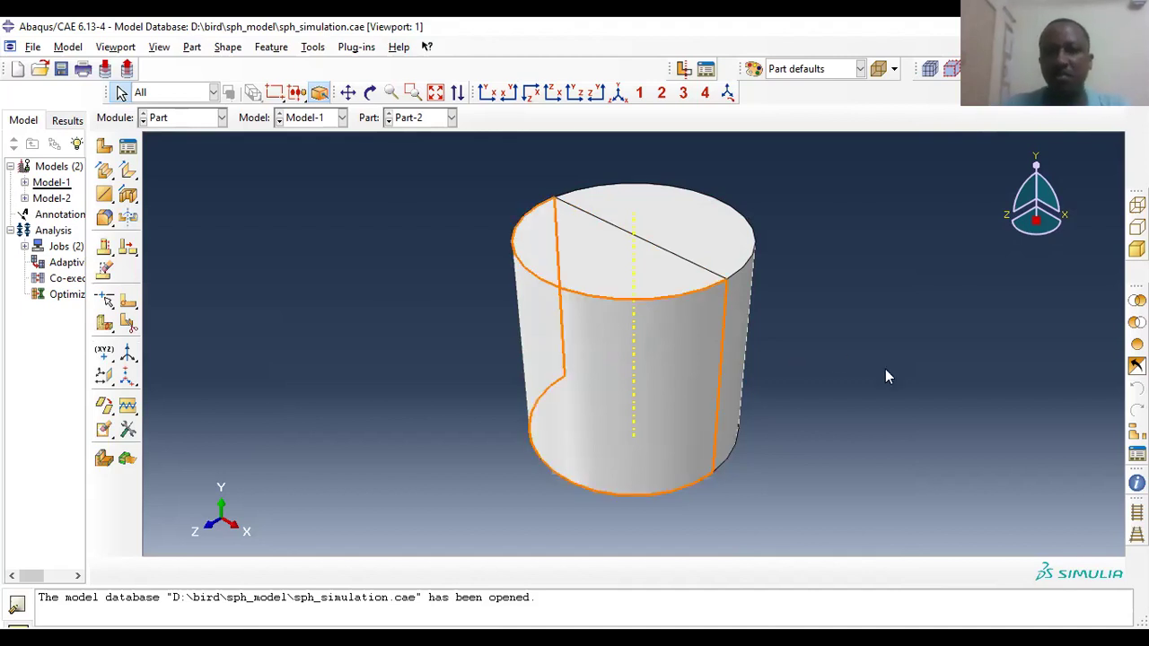
{"action": "left_click", "coordinate": [952, 459]}
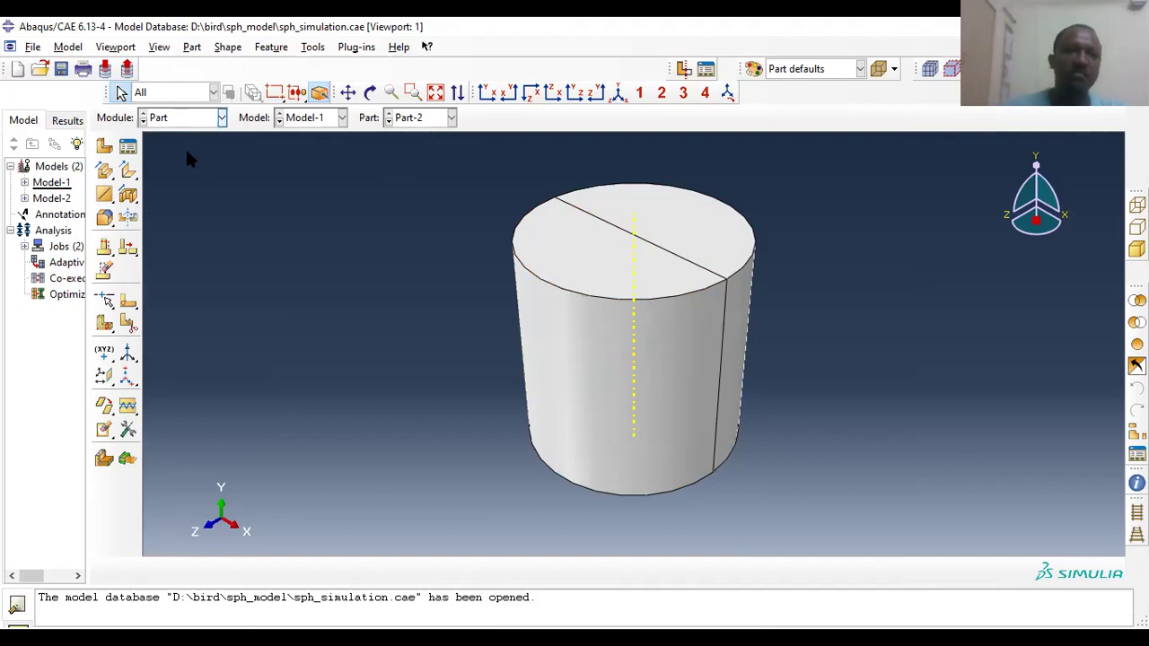
- Set the mass density of the bird material to 9.4E-09 in the Property module
{"action": "left_click", "coordinate": [188, 118]}
{"action": "key", "text": "Return"}
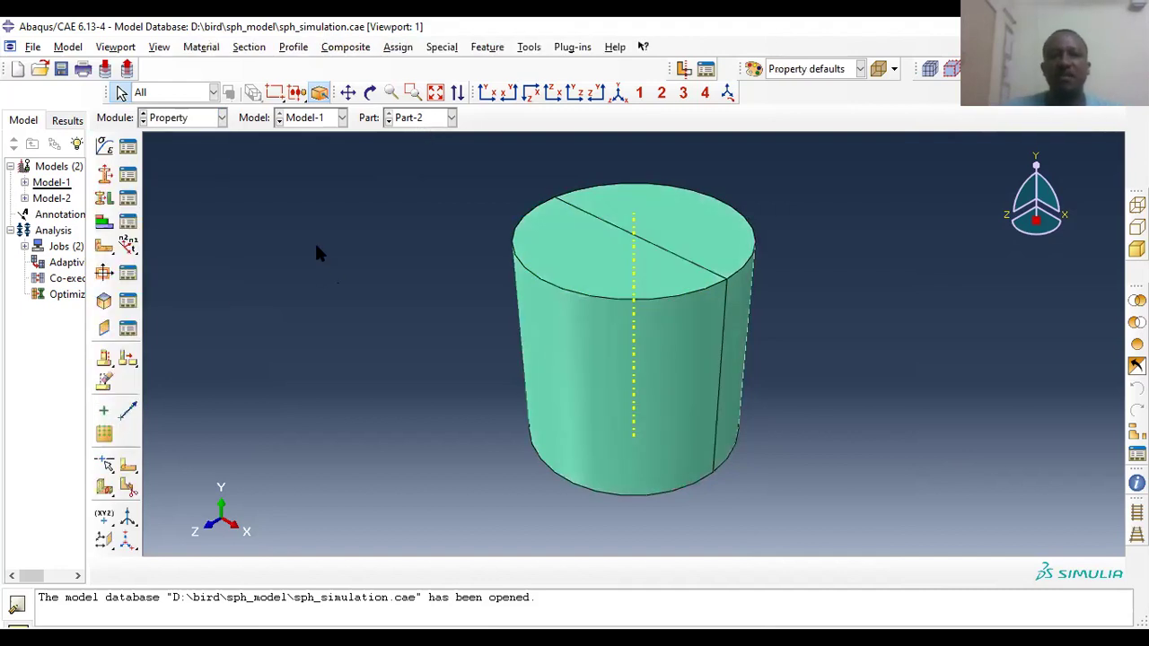
{"action": "left_click", "coordinate": [129, 145]}
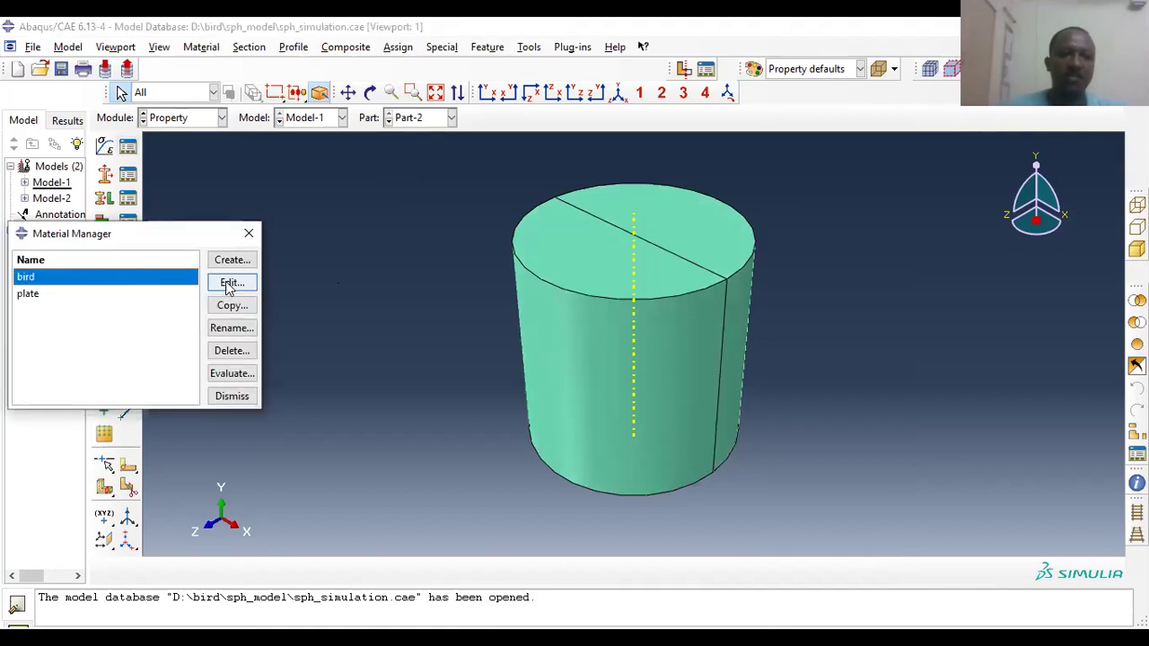
{"action": "double_click", "coordinate": [72, 274]}
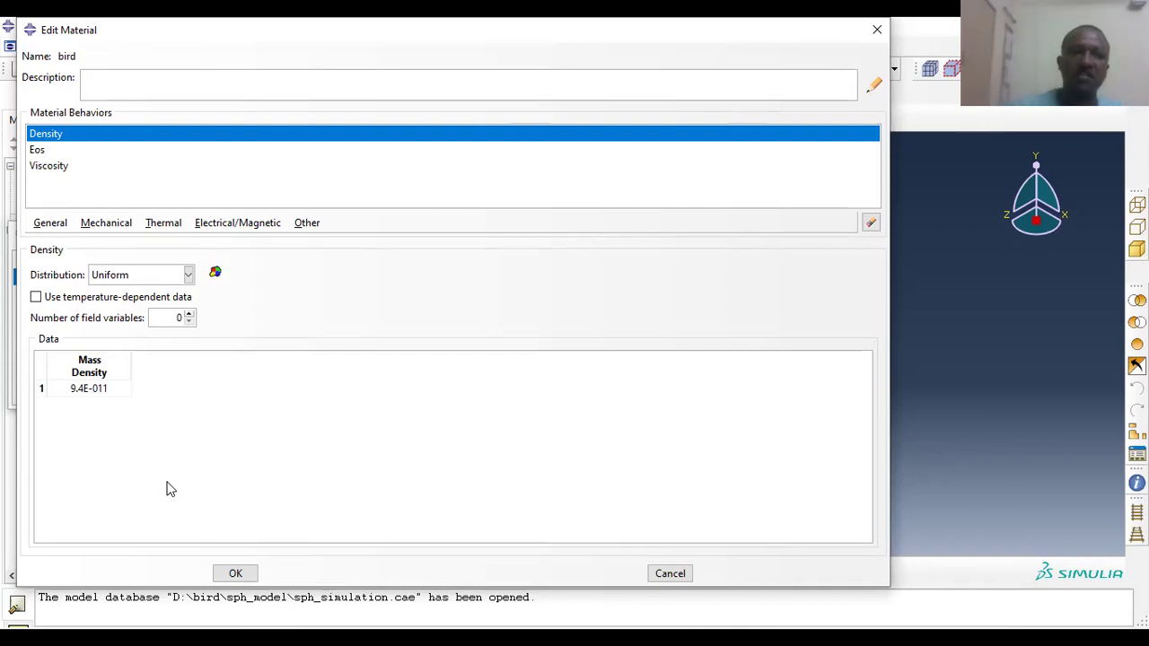
{"action": "double_click", "coordinate": [101, 388]}
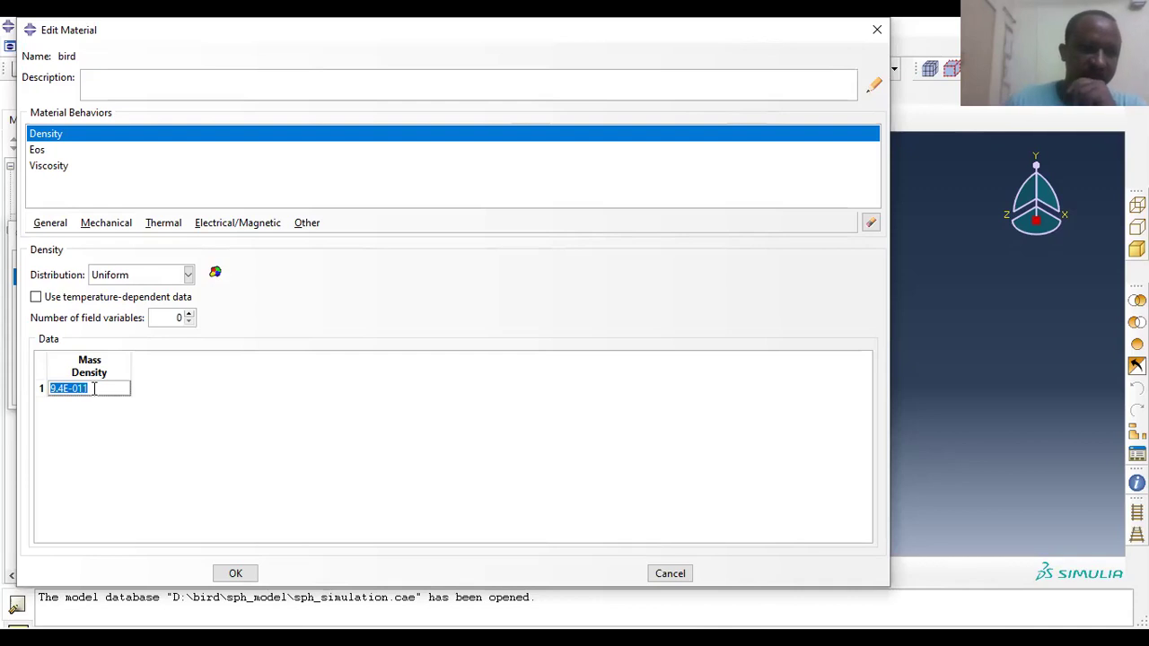
{"action": "left_click", "coordinate": [93, 387]}
{"action": "key", "text": "BackSpace"}
{"action": "key", "text": "BackSpace"}
{"action": "type", "text": "9"}
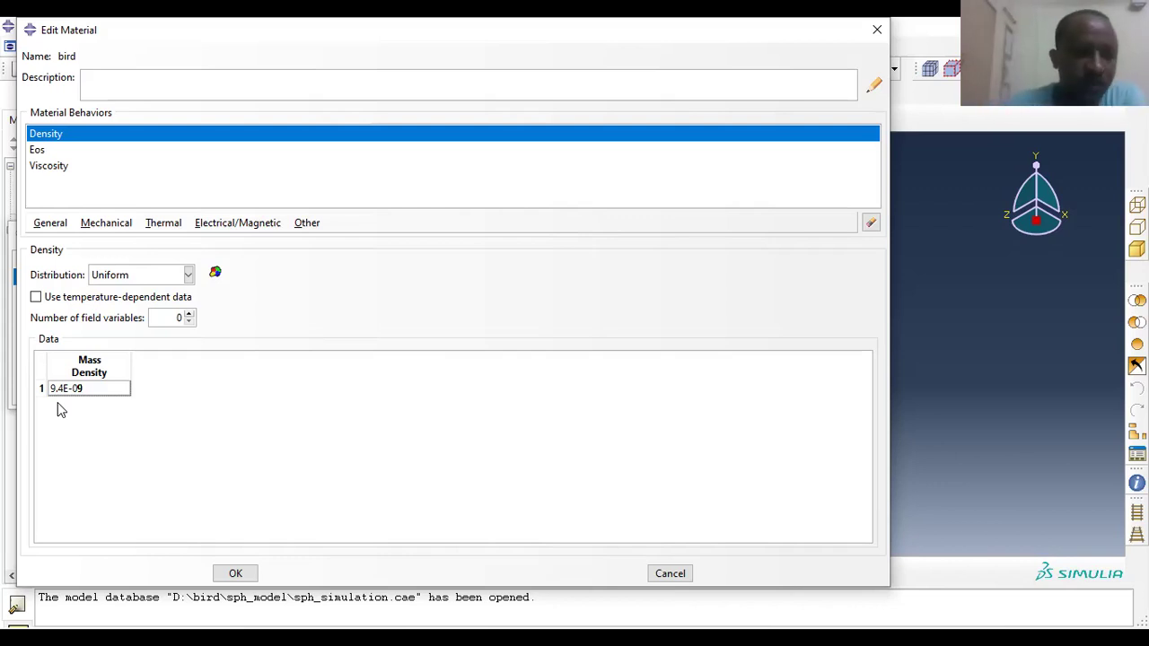
- Review the bird material's equation of state, keeping the Us - Up type, check its viscosity data, and save the material
{"action": "left_click", "coordinate": [37, 151]}
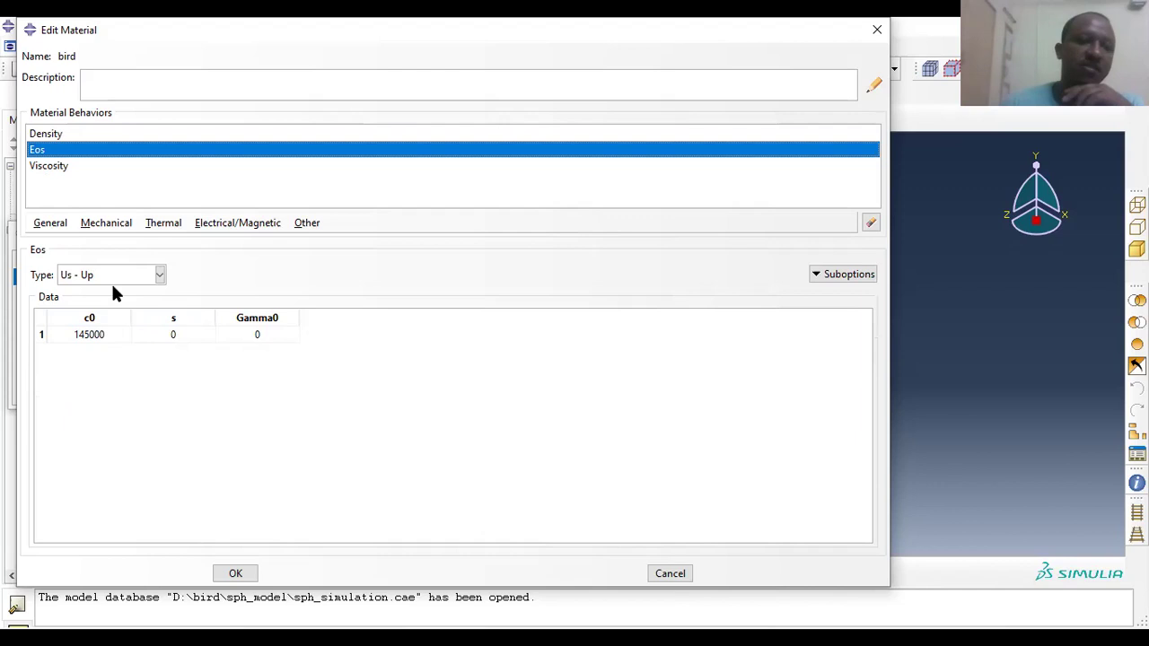
{"action": "left_click", "coordinate": [159, 275]}
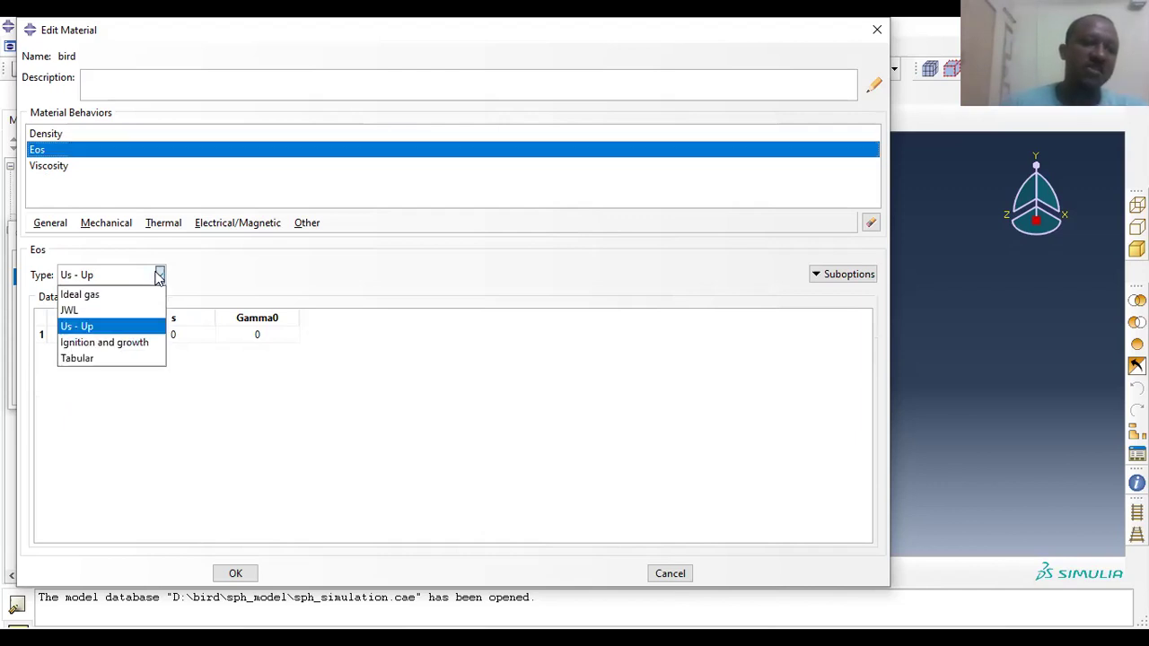
{"action": "left_click", "coordinate": [101, 326]}
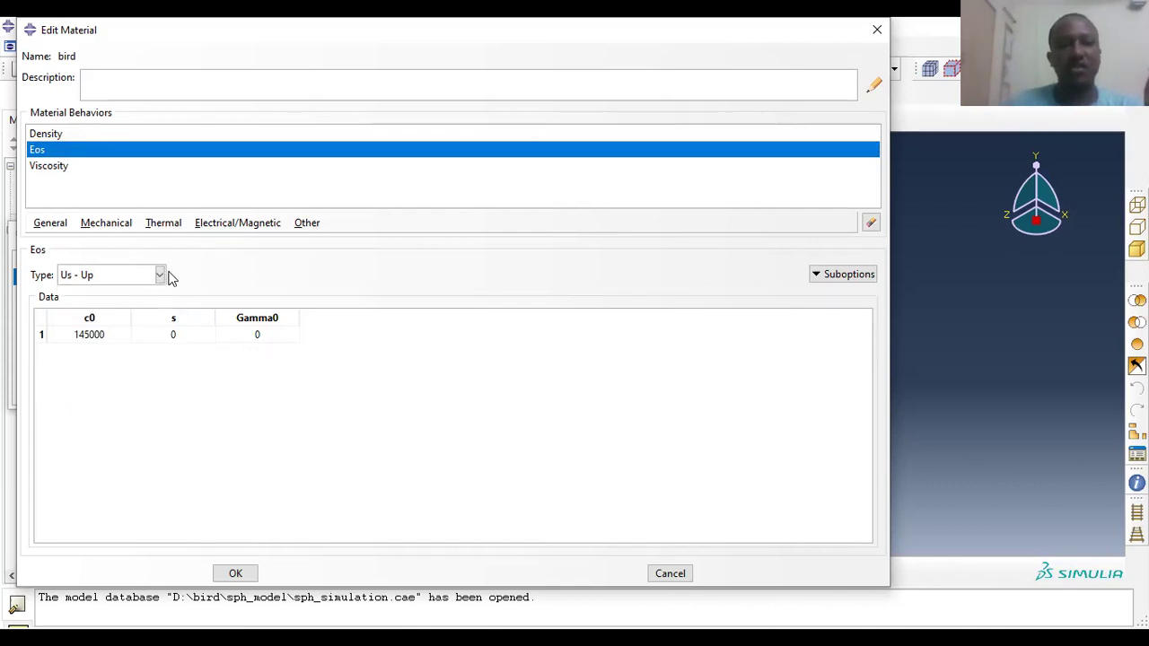
{"action": "left_click", "coordinate": [161, 275]}
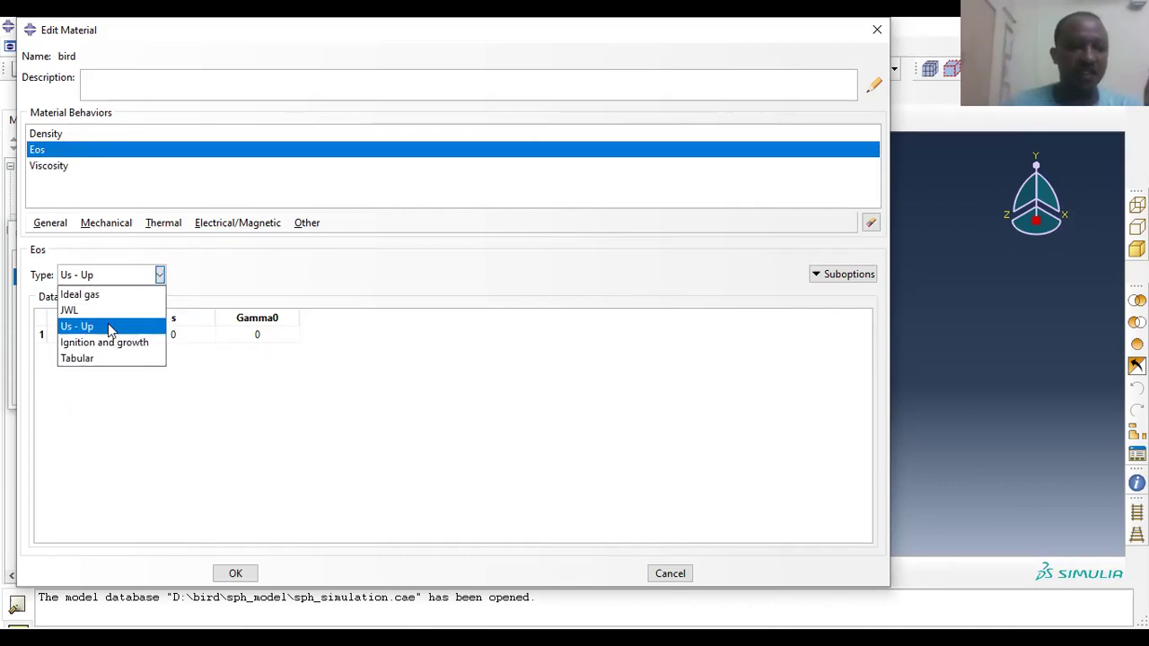
{"action": "left_click", "coordinate": [324, 312]}
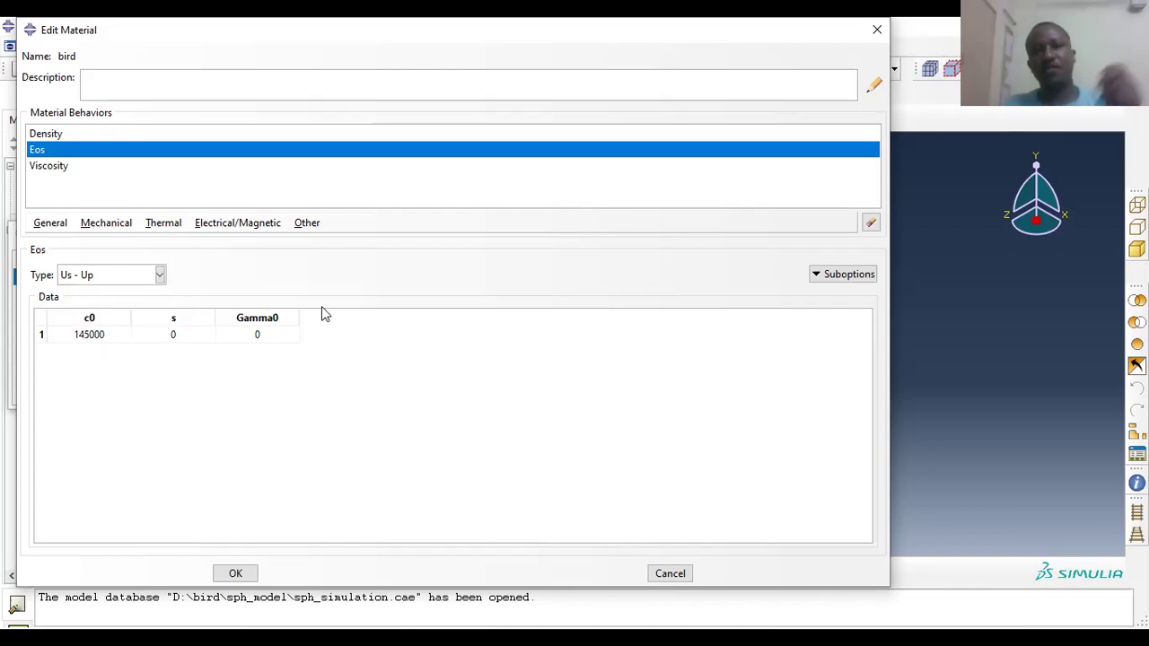
{"action": "left_click", "coordinate": [56, 167]}
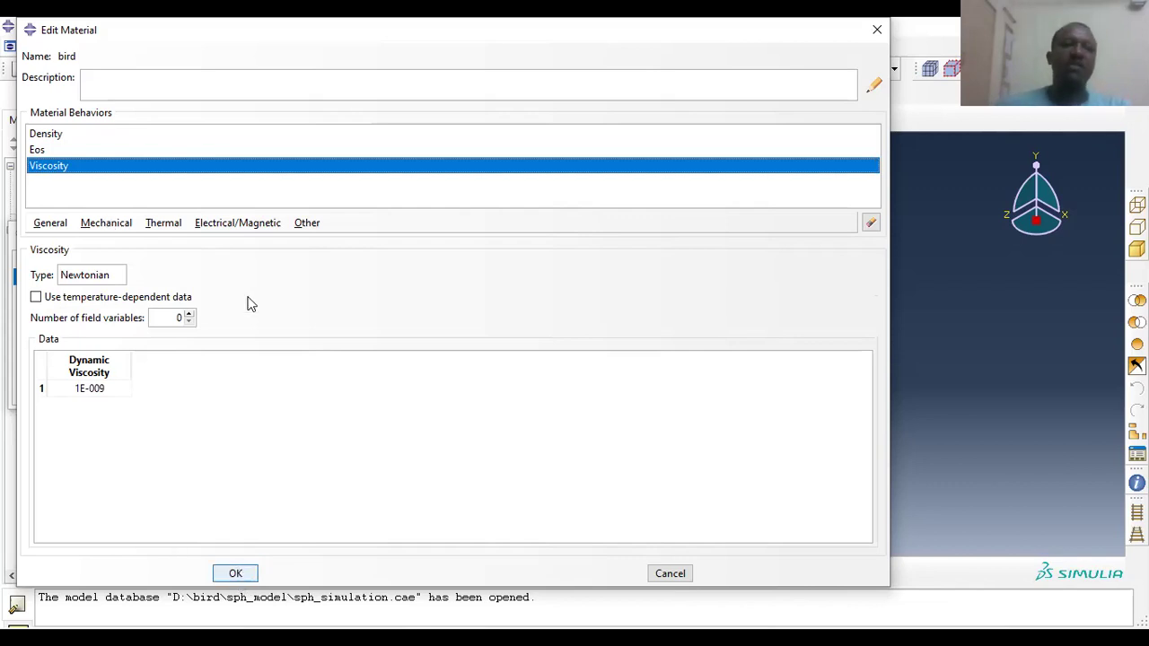
{"action": "key", "text": "Return"}
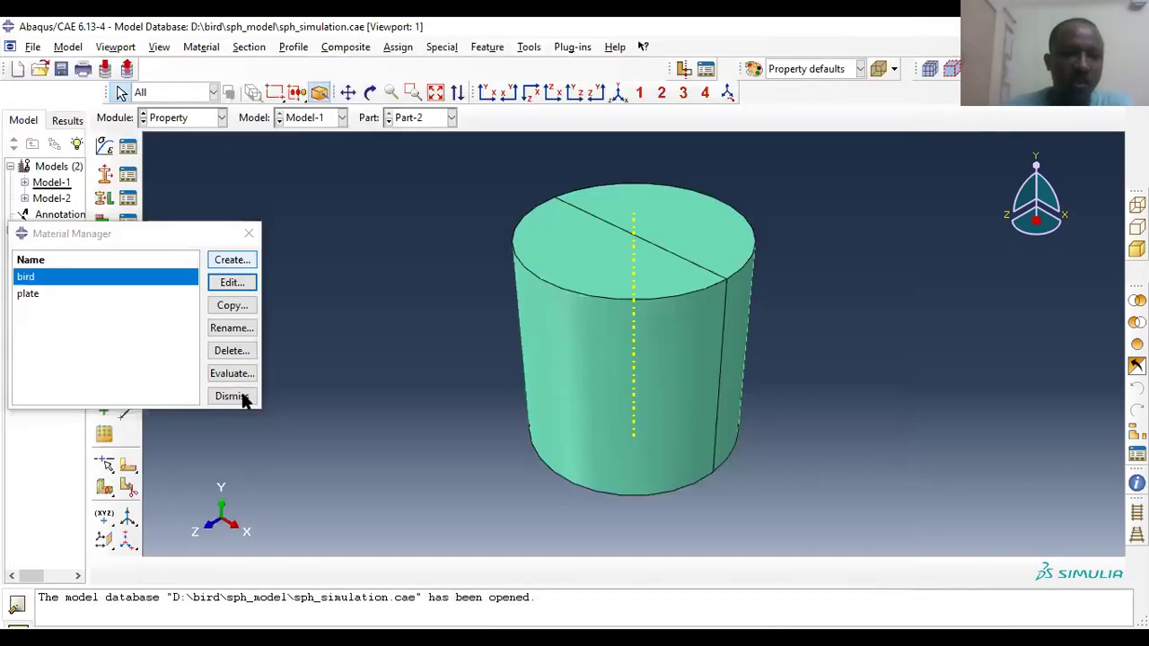
{"action": "left_click", "coordinate": [216, 118]}
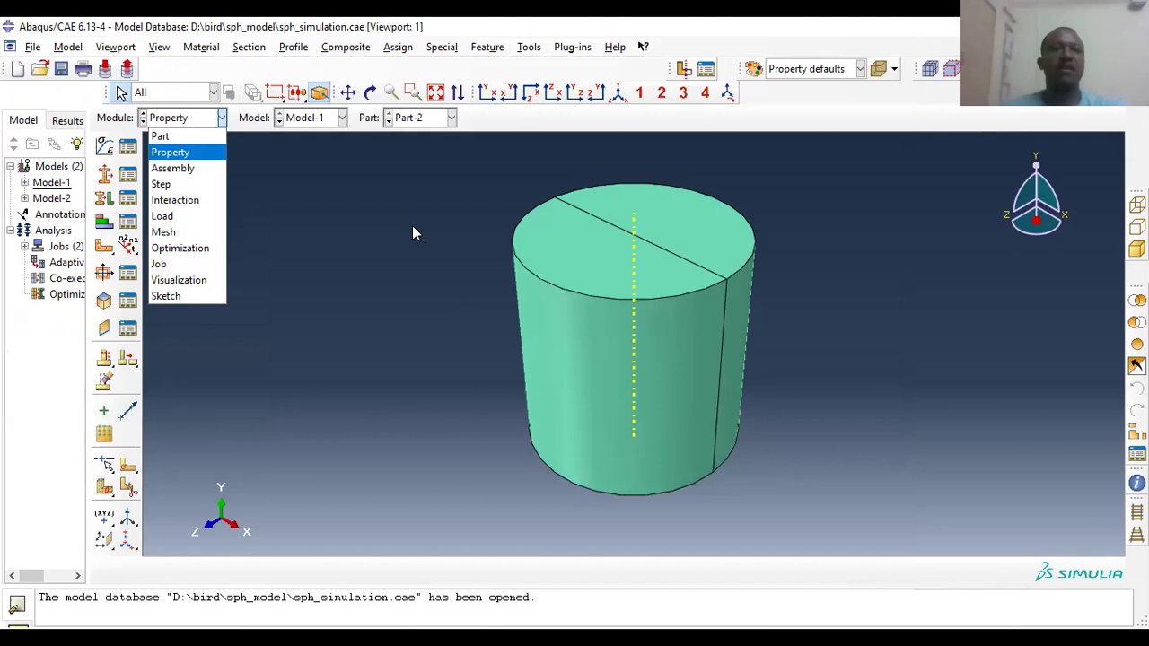
{"action": "key", "text": "Down"}
{"action": "key", "text": "Down"}
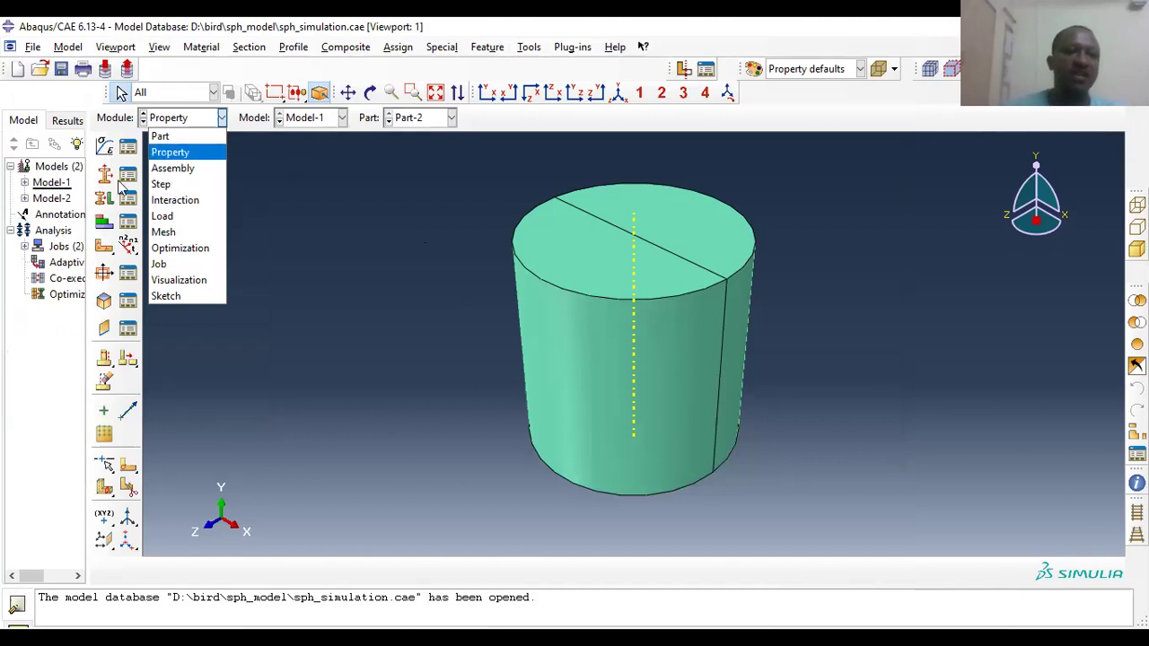
{"action": "left_click", "coordinate": [259, 198]}
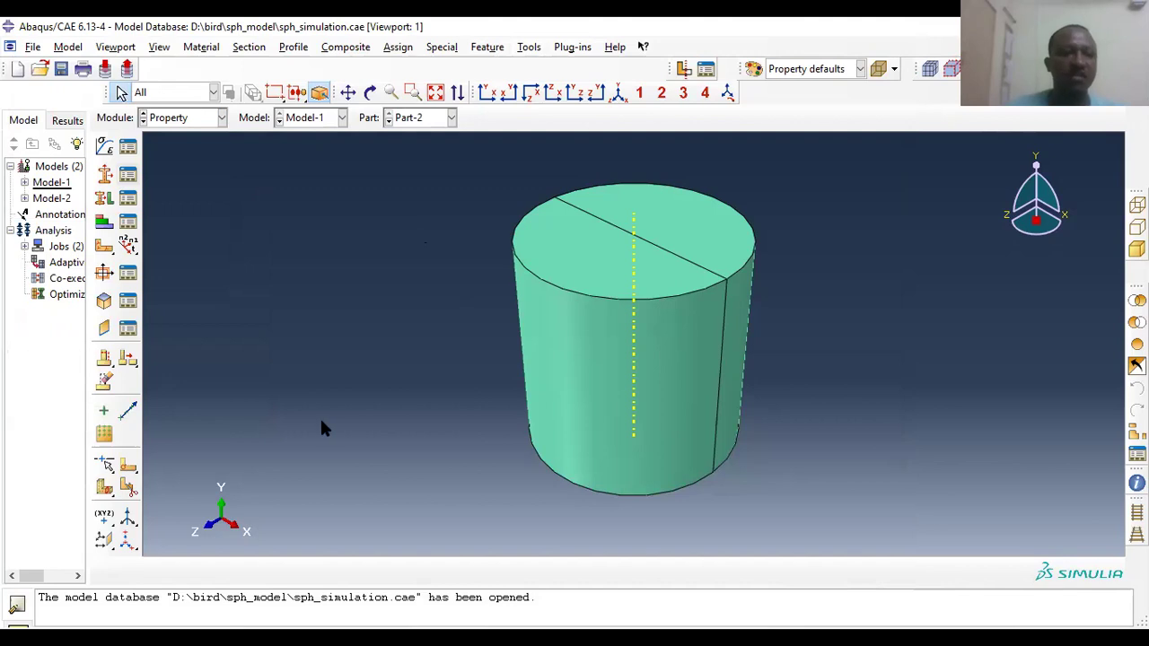
- Review the model's aluminum and water sections and their types in the Section Manager
{"action": "left_click", "coordinate": [127, 174]}
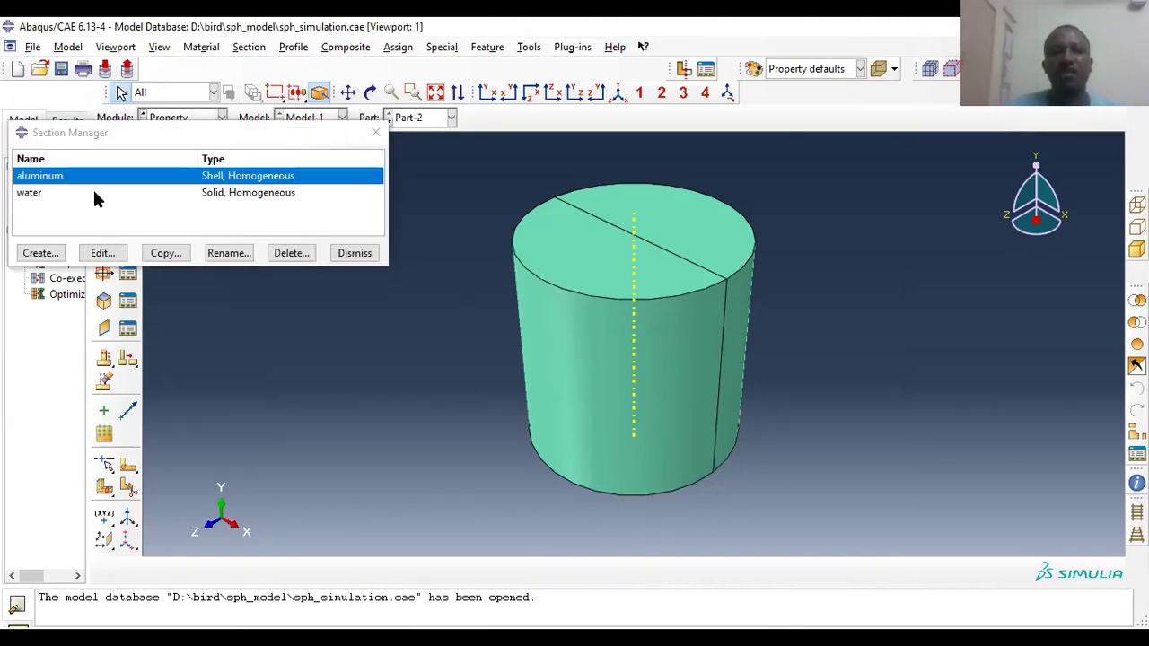
{"action": "left_click", "coordinate": [260, 193]}
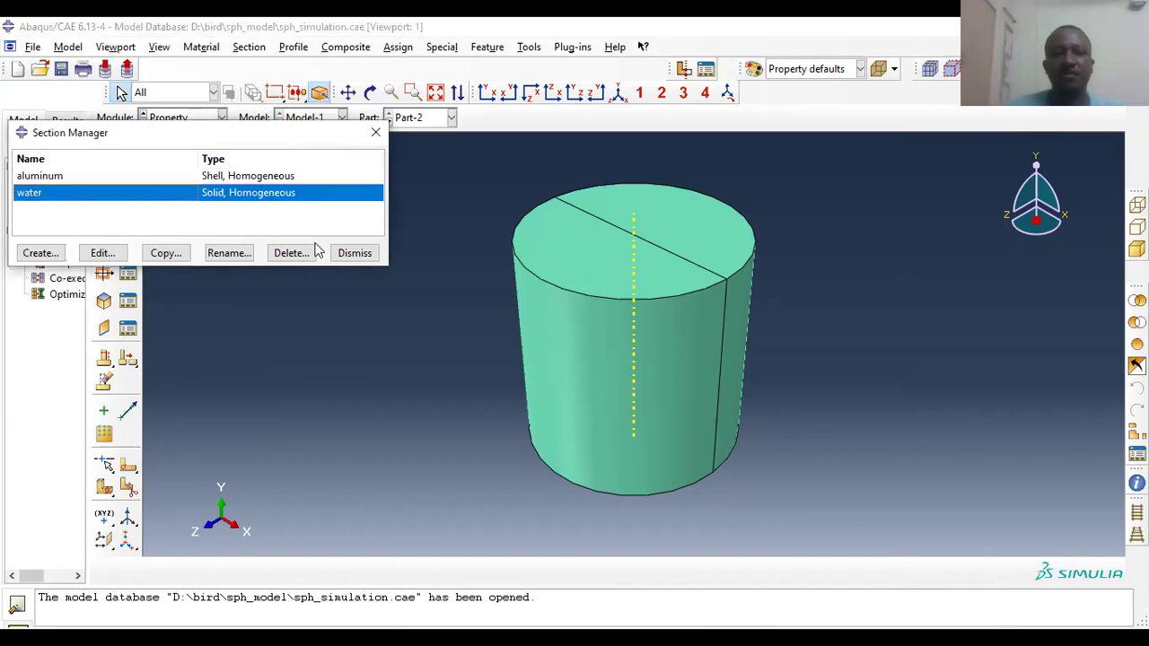
{"action": "left_click", "coordinate": [359, 254]}
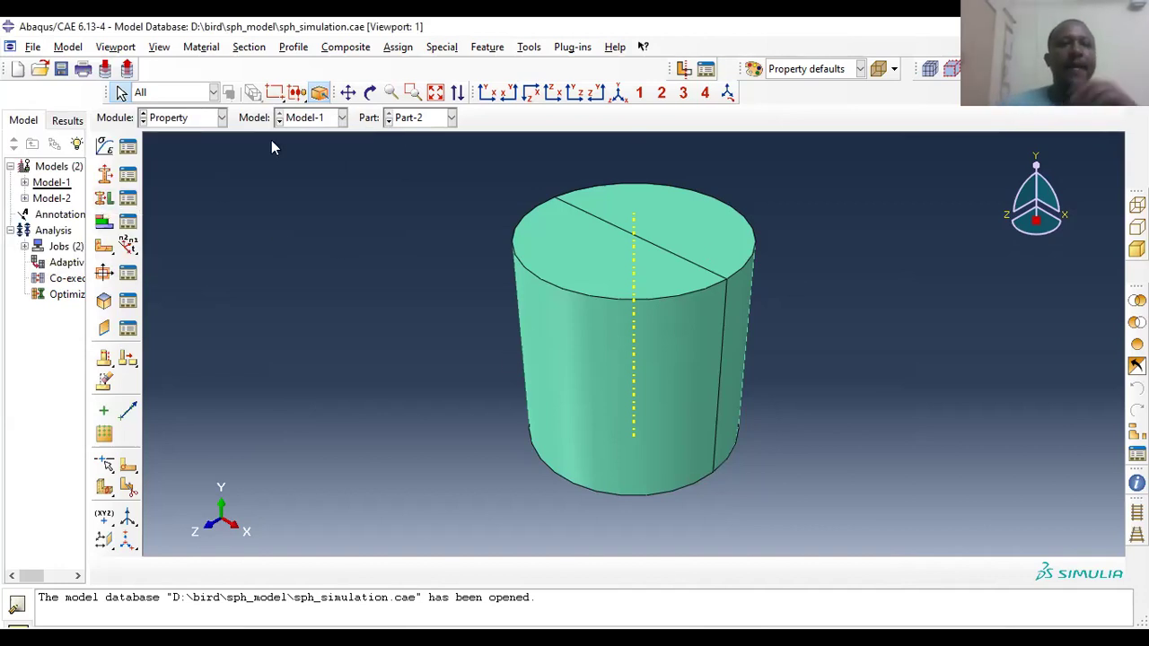
- Display the plate part and examine the aluminum shell section's thickness, material and integration settings
{"action": "left_click", "coordinate": [443, 120]}
{"action": "left_click", "coordinate": [422, 154]}
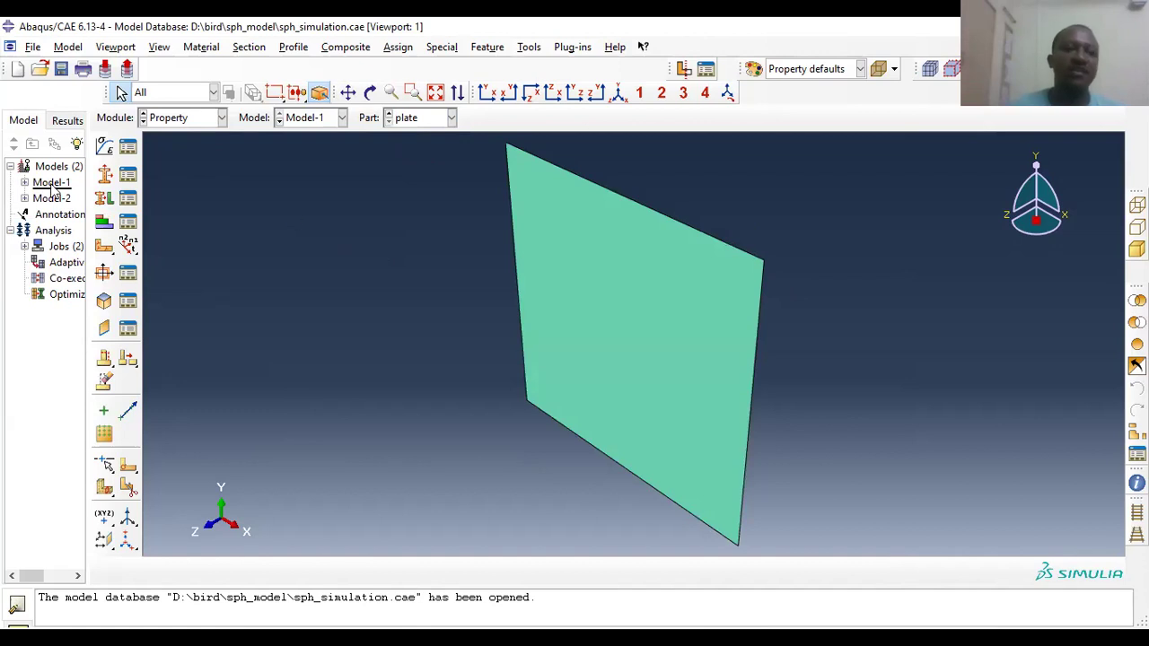
{"action": "left_click", "coordinate": [128, 177]}
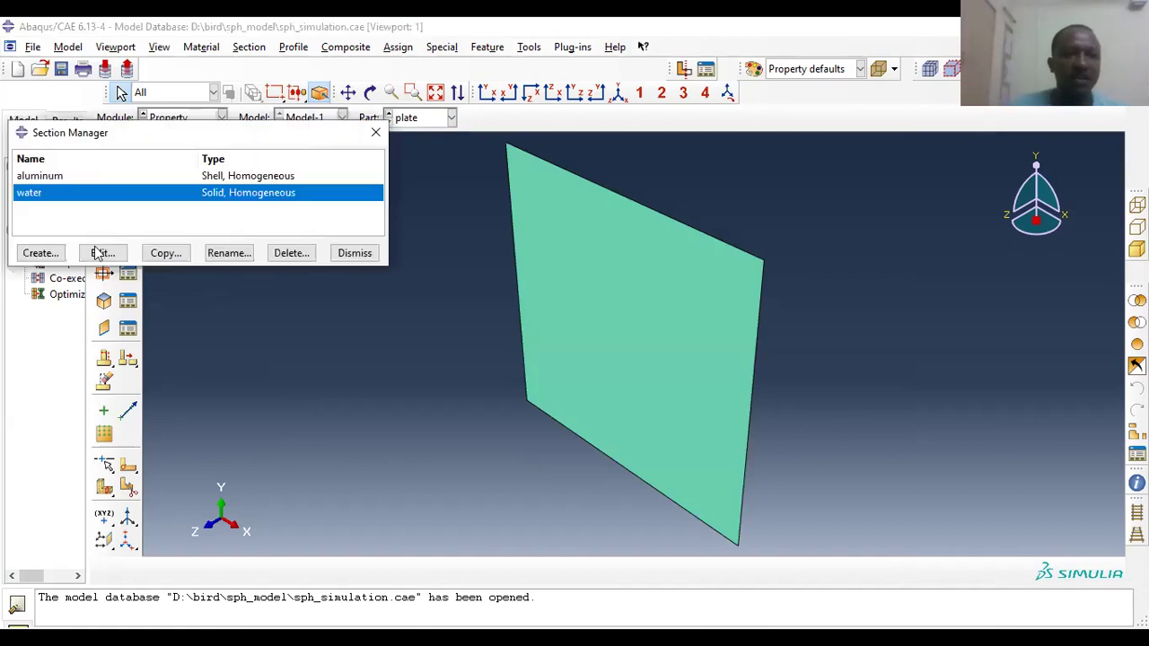
{"action": "key", "text": "Up"}
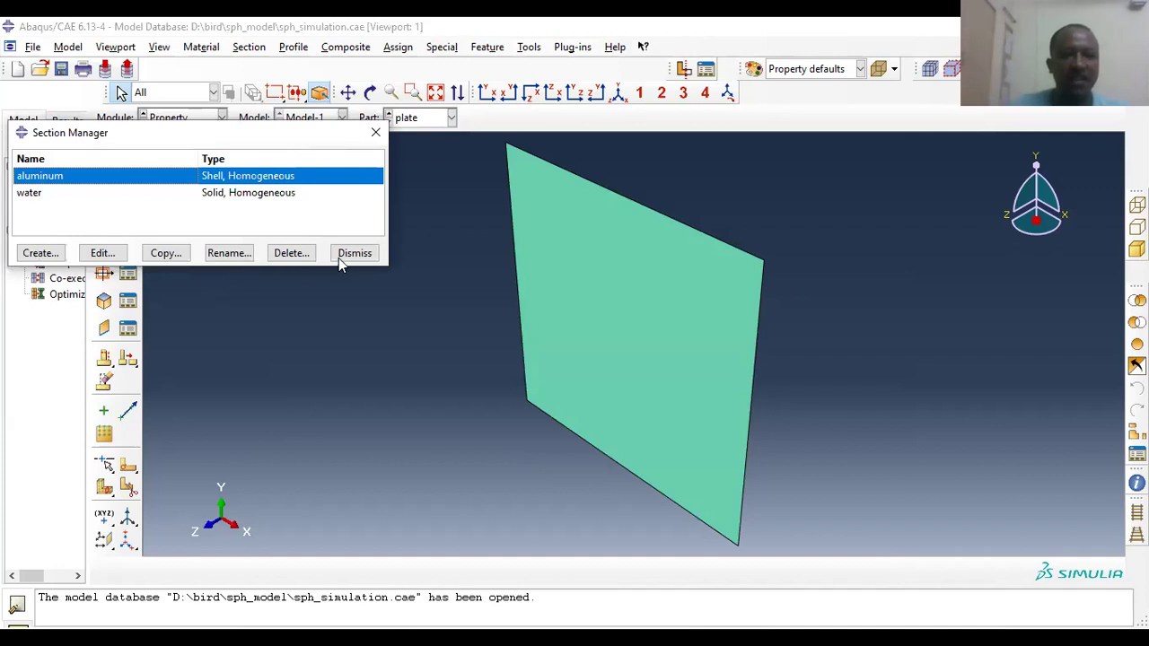
{"action": "left_click", "coordinate": [114, 254]}
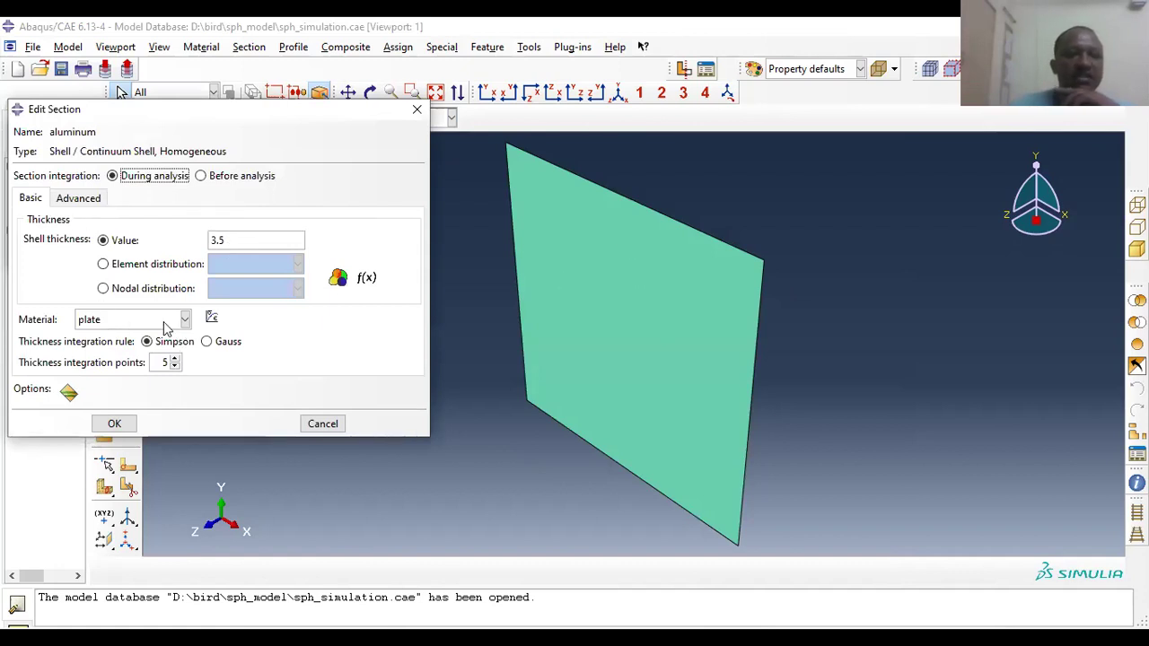
{"action": "left_click", "coordinate": [114, 423]}
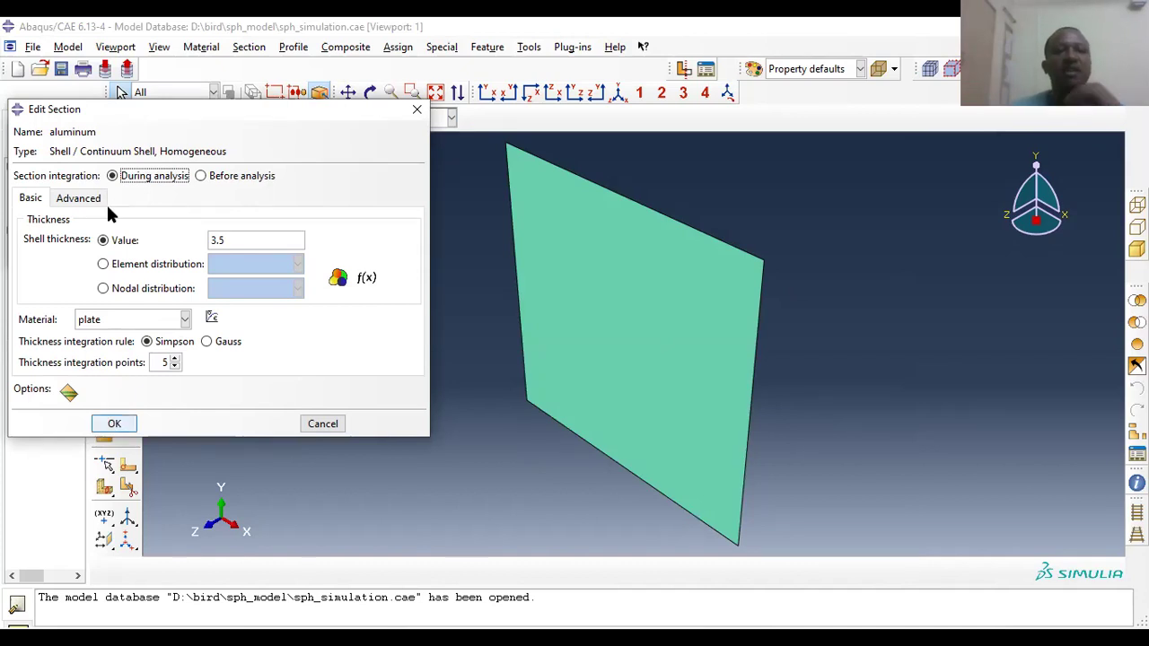
{"action": "left_click", "coordinate": [417, 109]}
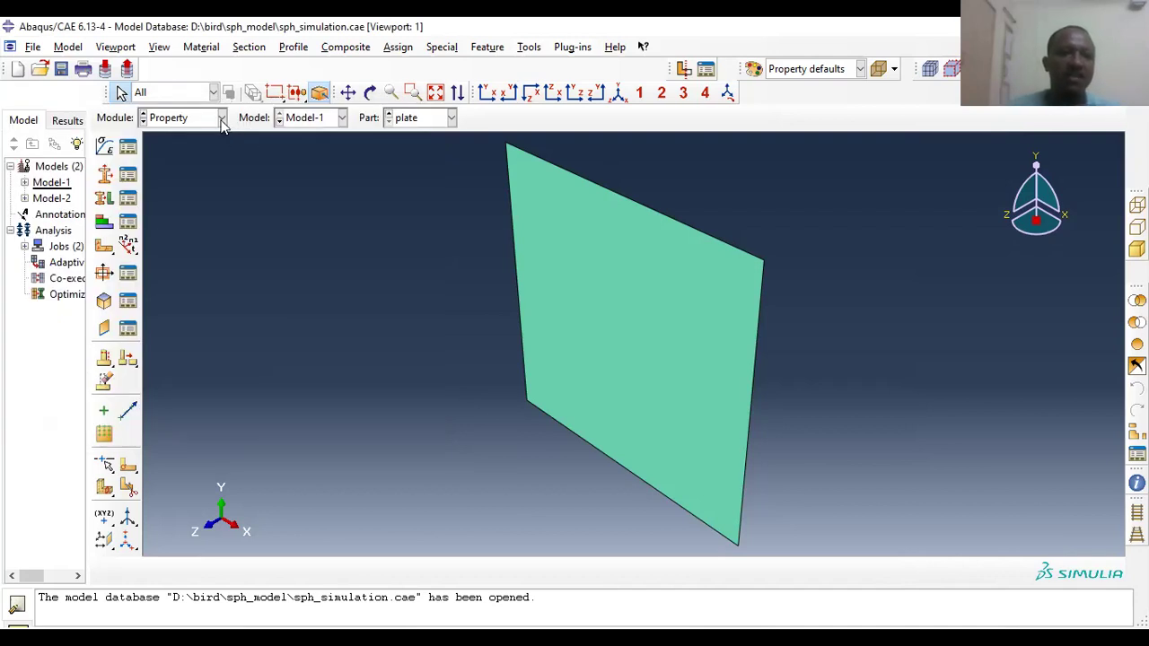
- View the plate and bird together in the Assembly module, and display the plate part's mesh in the Mesh module
{"action": "left_click", "coordinate": [222, 118]}
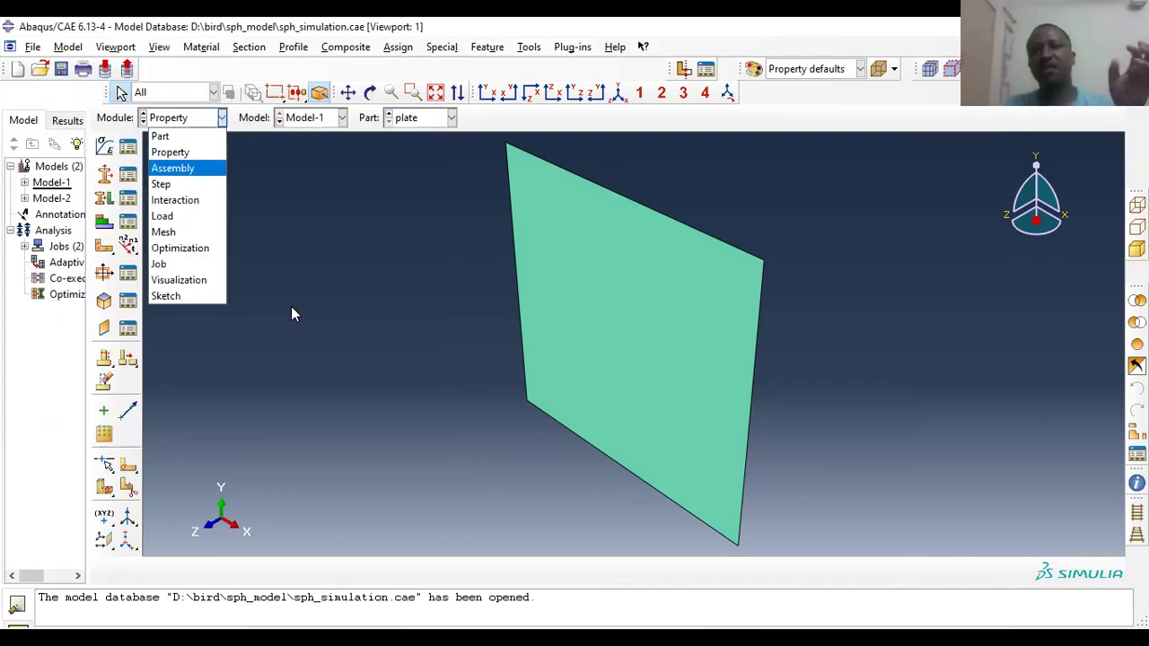
{"action": "key", "text": "Return"}
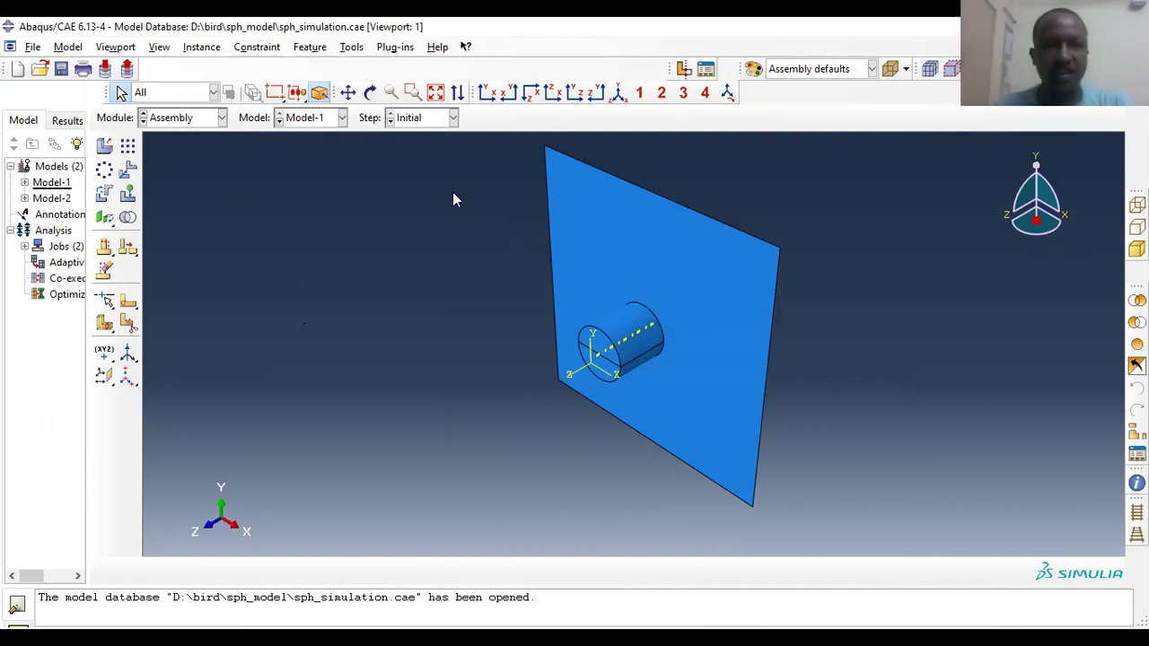
{"action": "left_click", "coordinate": [203, 122]}
{"action": "left_click", "coordinate": [187, 227]}
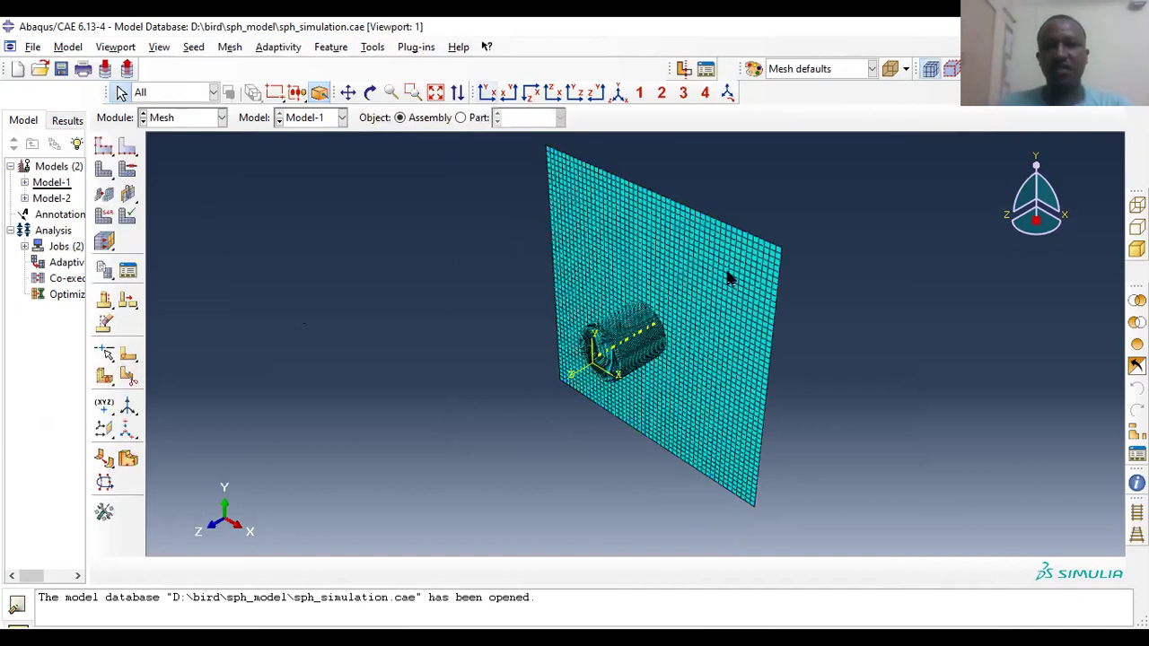
{"action": "left_click", "coordinate": [461, 117]}
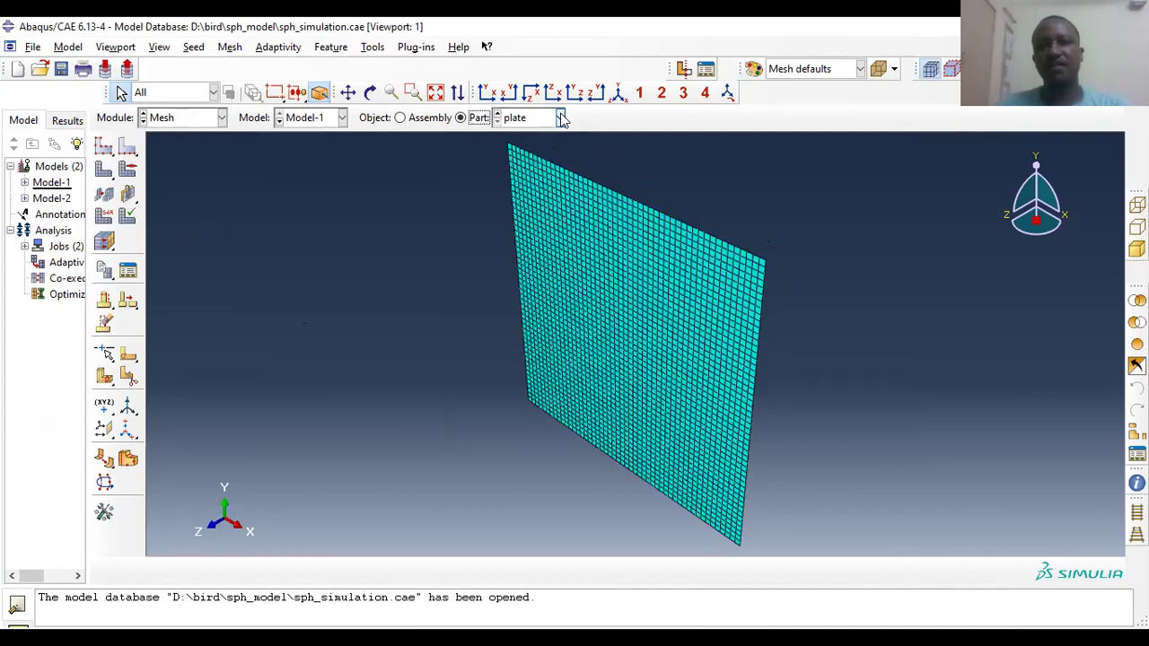